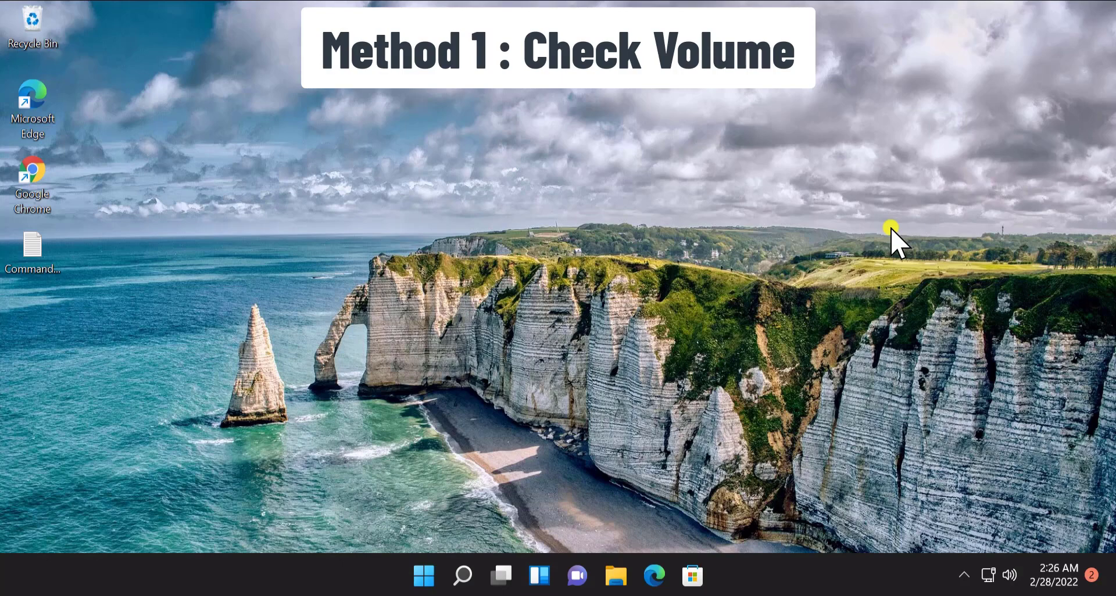
Unmute the volume in Quick Settings and confirm Speakers (High Definition Audio Device) is the output
click(1011, 577)
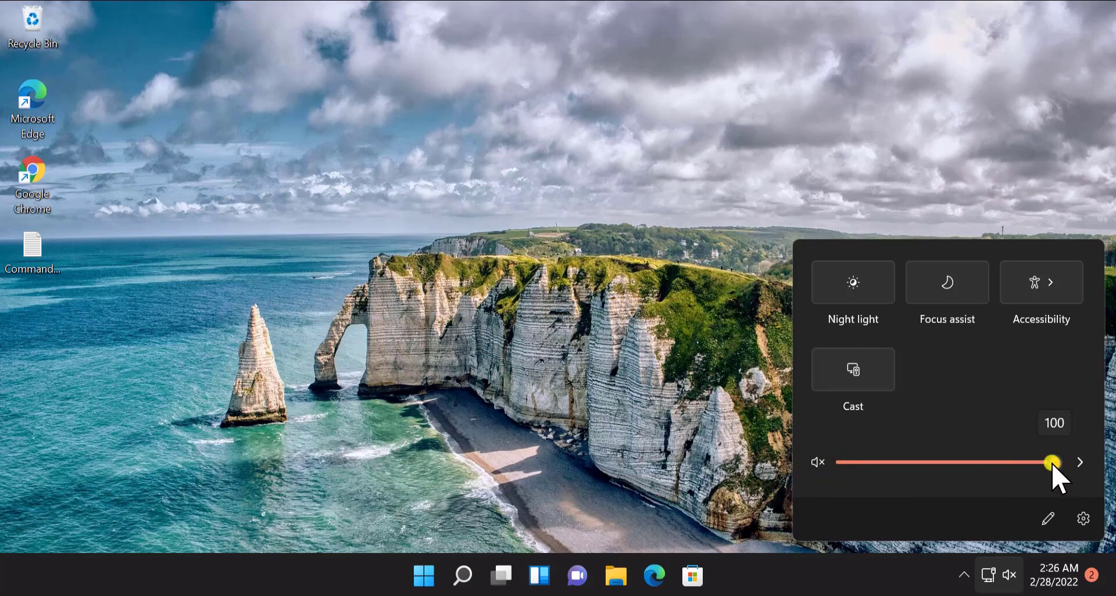
click(820, 462)
click(1082, 465)
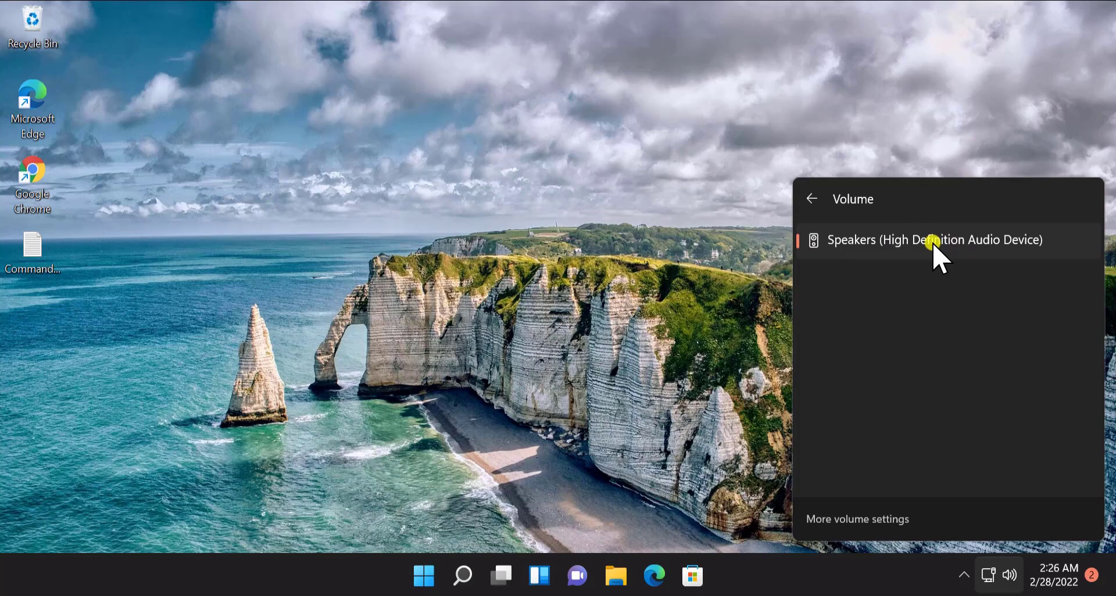
click(627, 230)
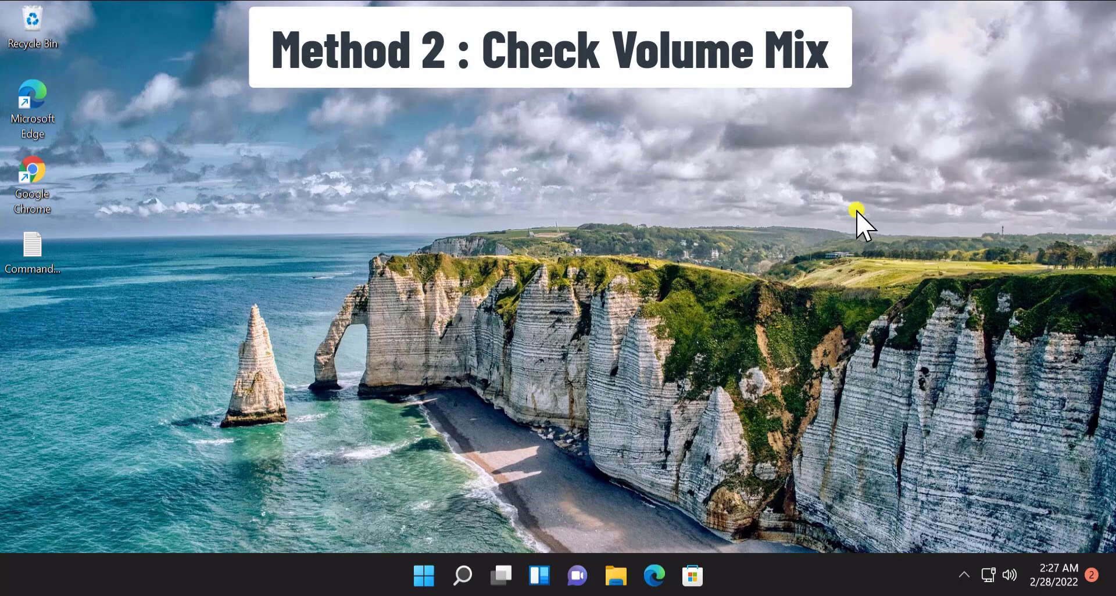
Unmute the master volume and System sounds at 100 in the volume mixer, then close Settings
right_click(1009, 577)
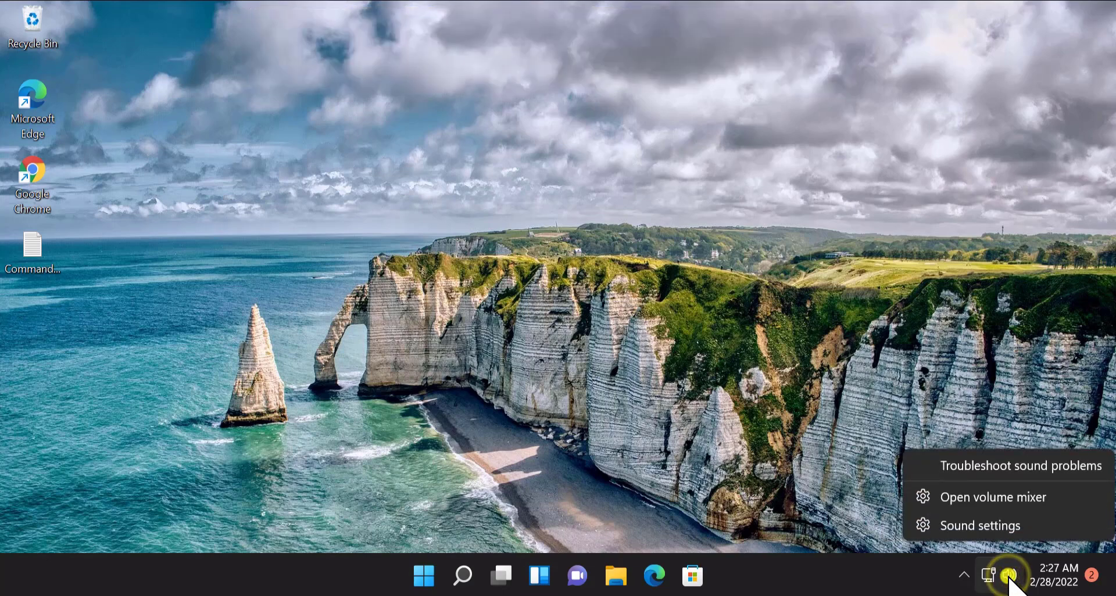
click(1046, 497)
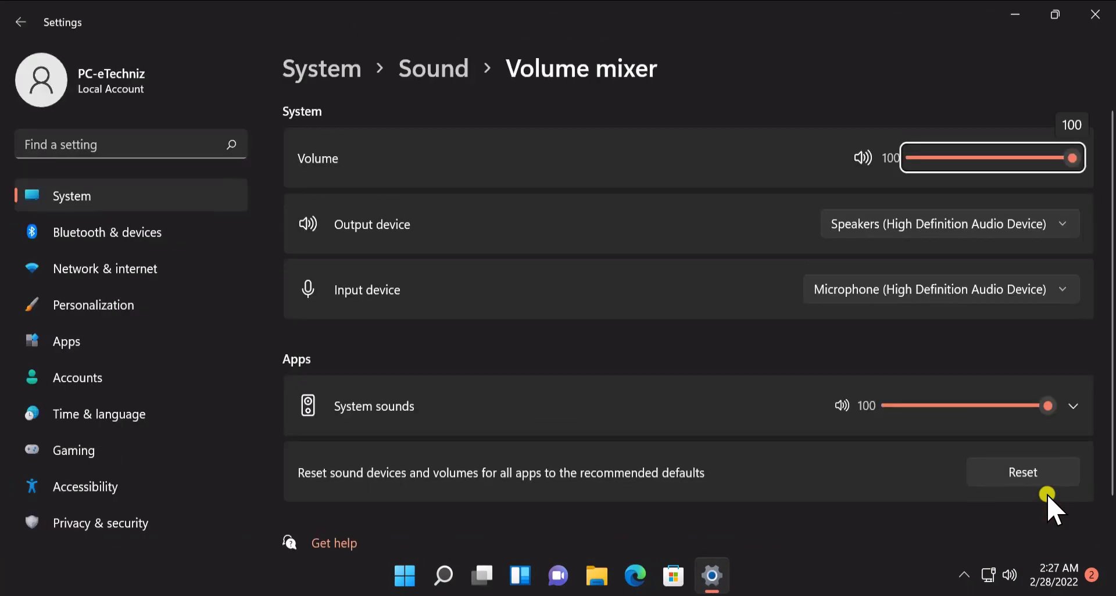
click(883, 84)
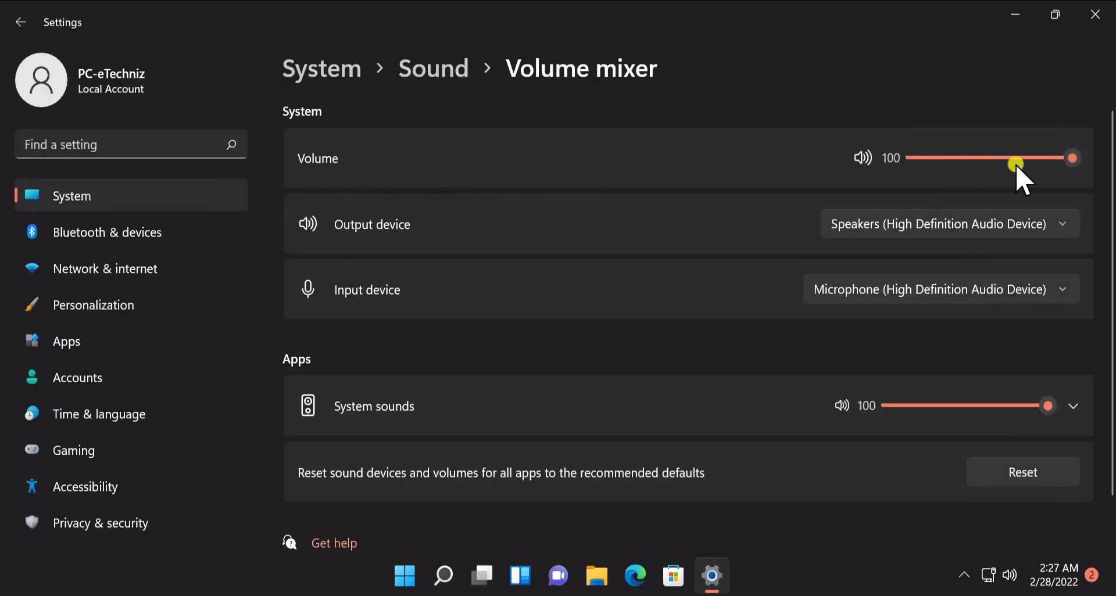
click(863, 157)
click(843, 405)
click(839, 405)
click(1094, 17)
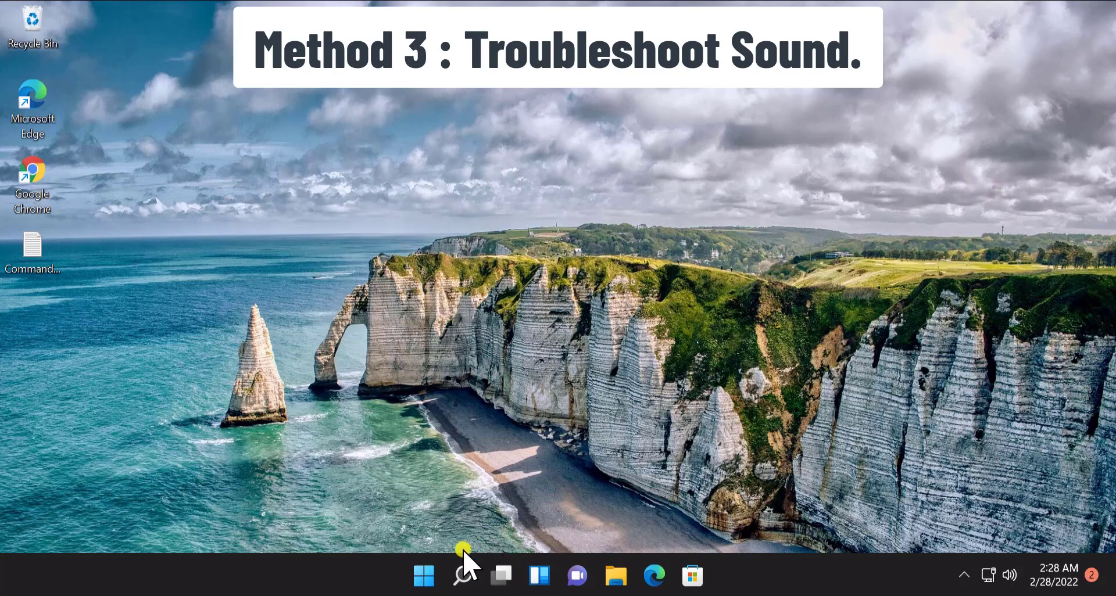
Run the Playing Audio troubleshooter from System › Troubleshoot › Other troubleshooters in Settings
click(424, 577)
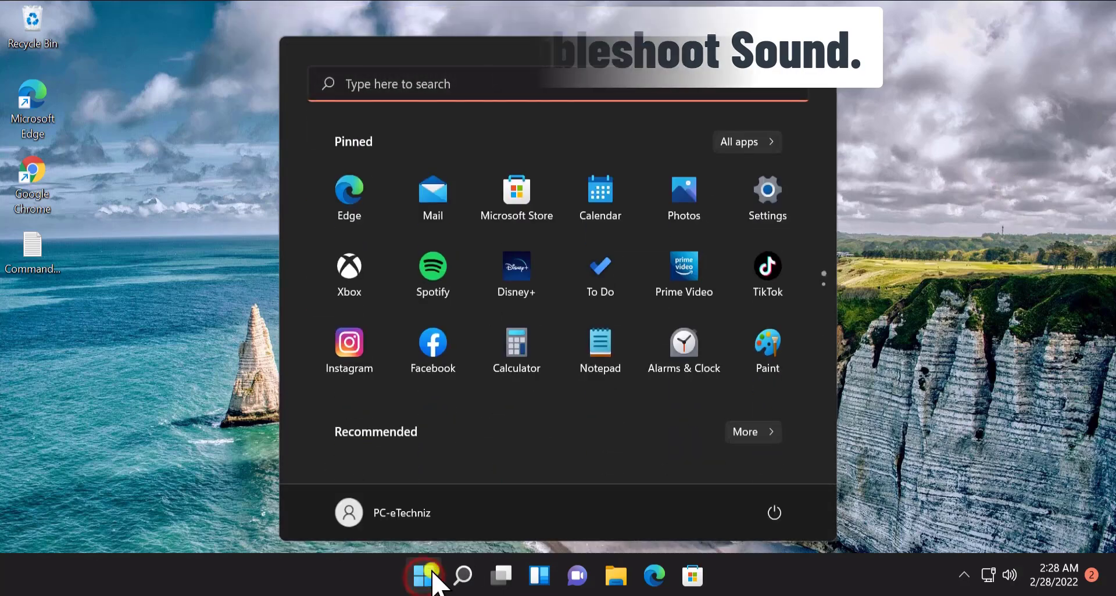
click(761, 227)
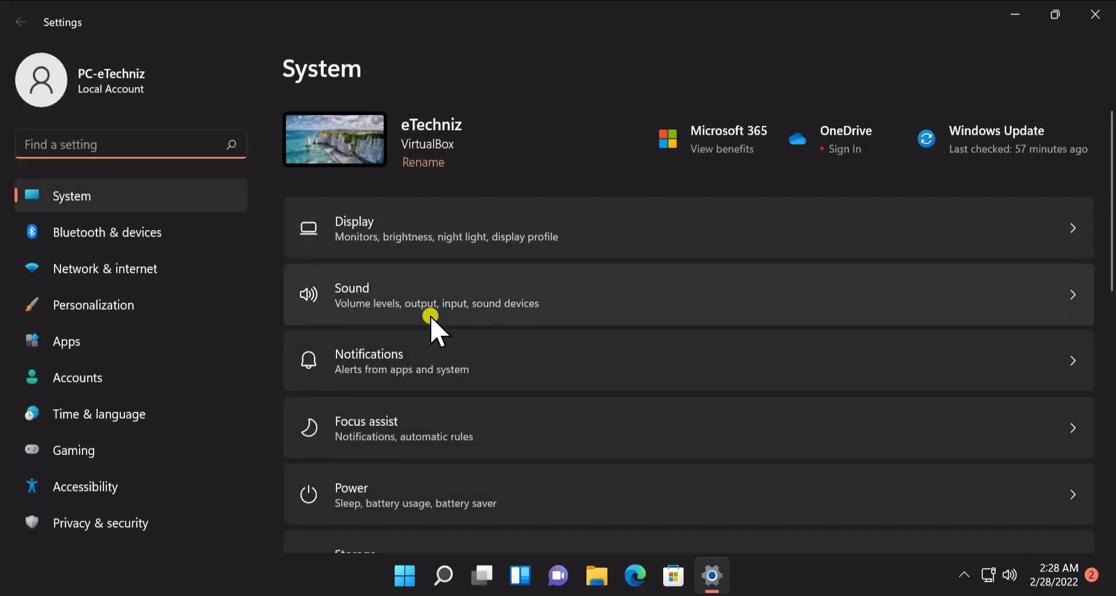
scroll(434, 331, down, 4)
scroll(431, 329, down, 1)
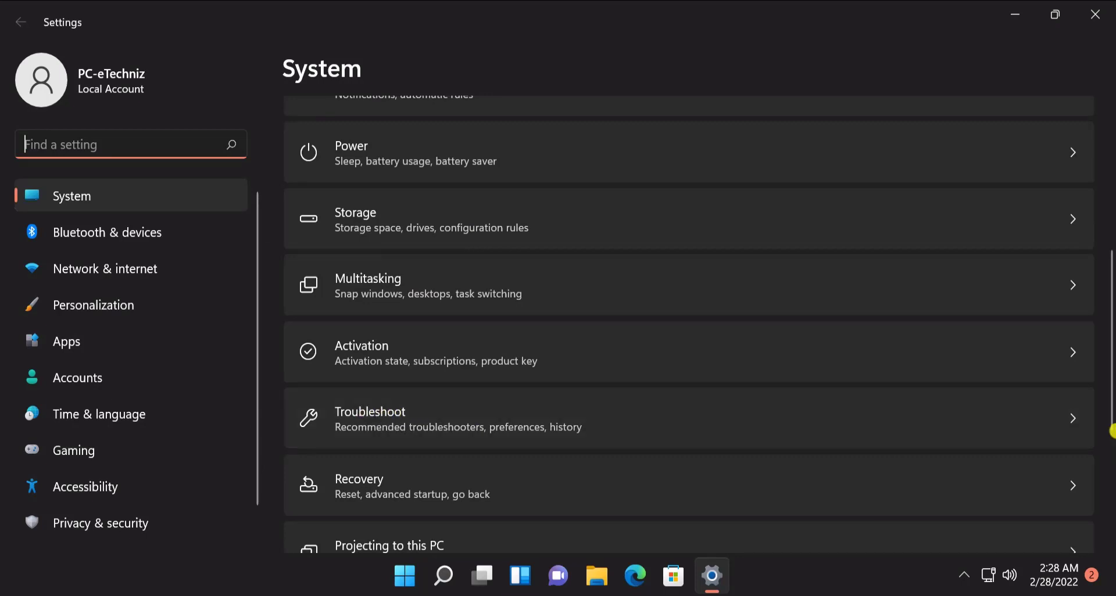
click(1075, 423)
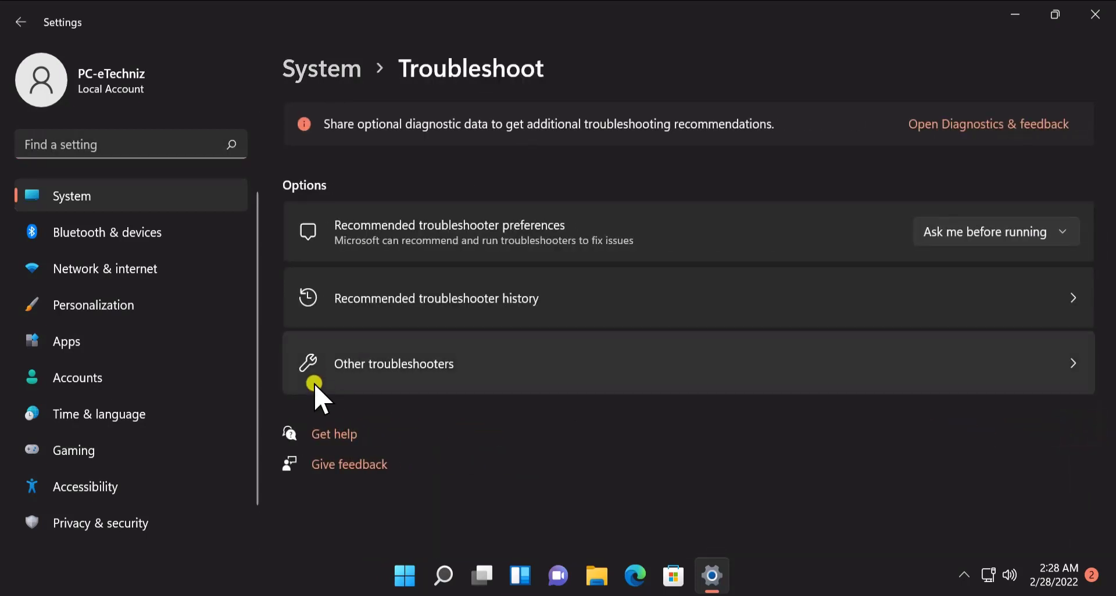
click(626, 368)
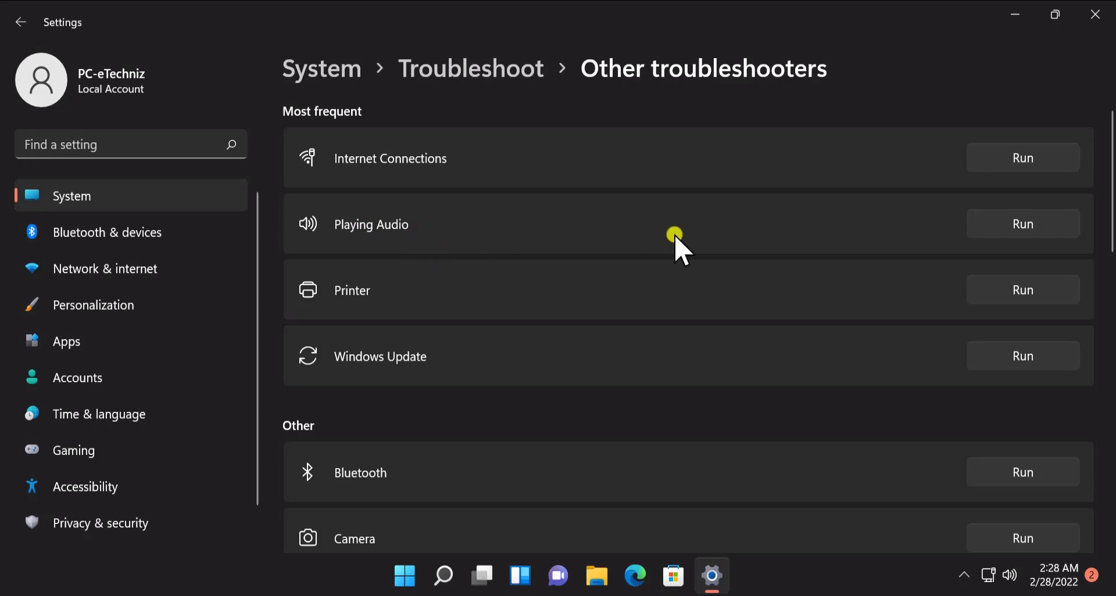
click(1025, 224)
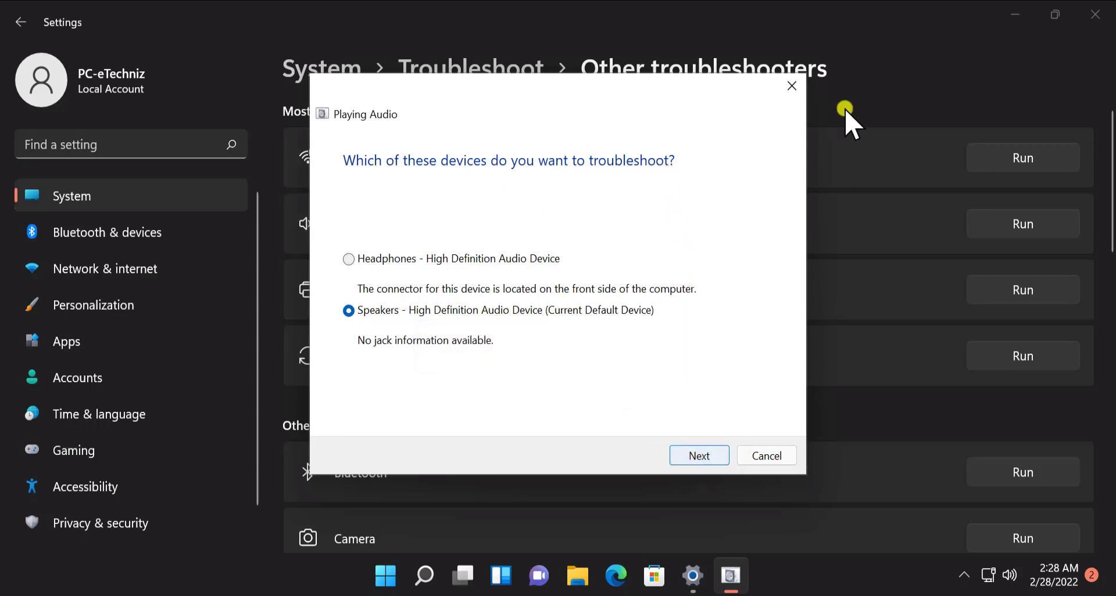
Close the Playing Audio troubleshooter and the Settings window
click(794, 88)
click(1096, 13)
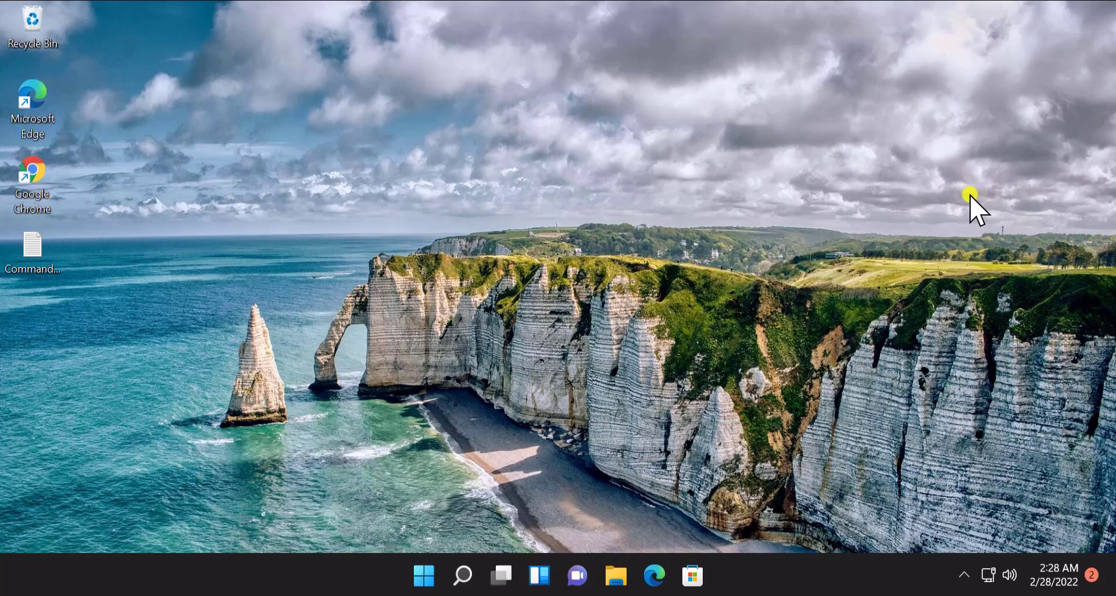
Launch System Restore with rstrui and select the 2/15/2022 Windows Modules Installer restore point
click(424, 577)
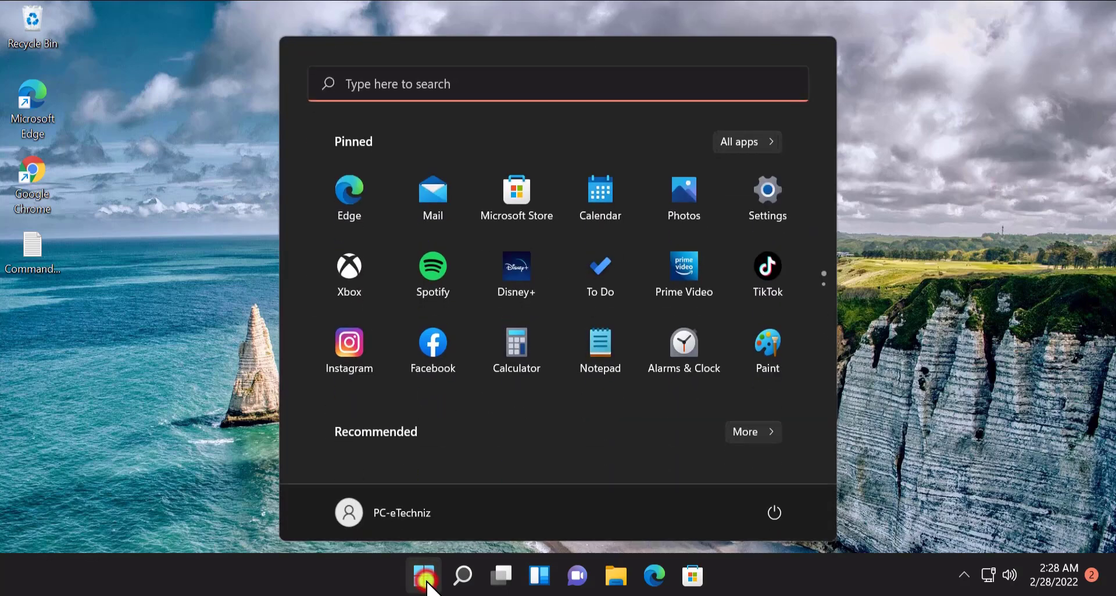
click(414, 77)
text(rs)
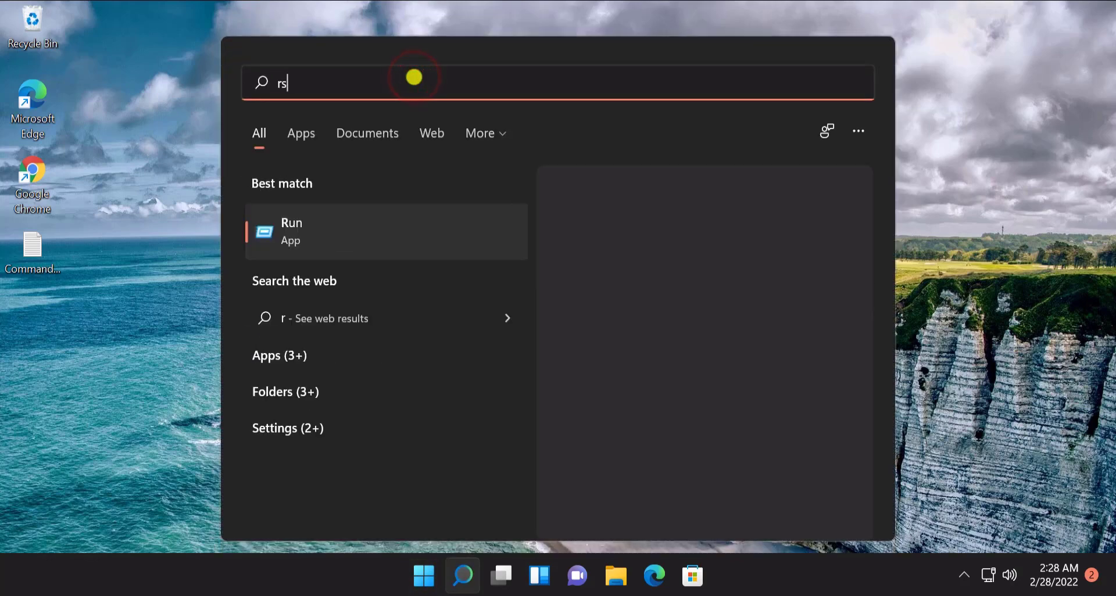
text(trui)
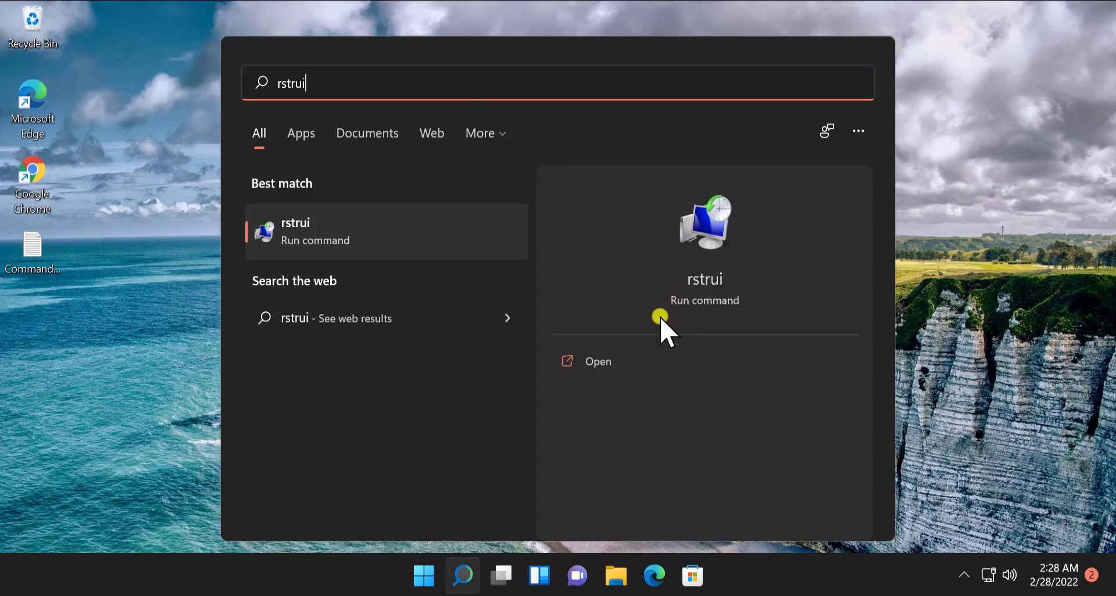
click(652, 365)
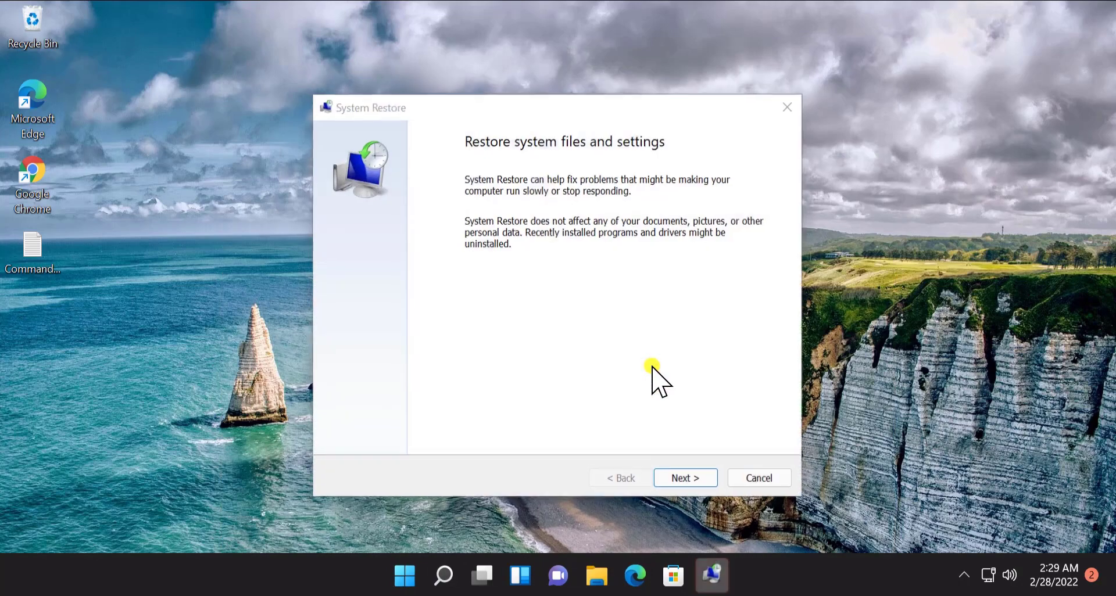
click(704, 481)
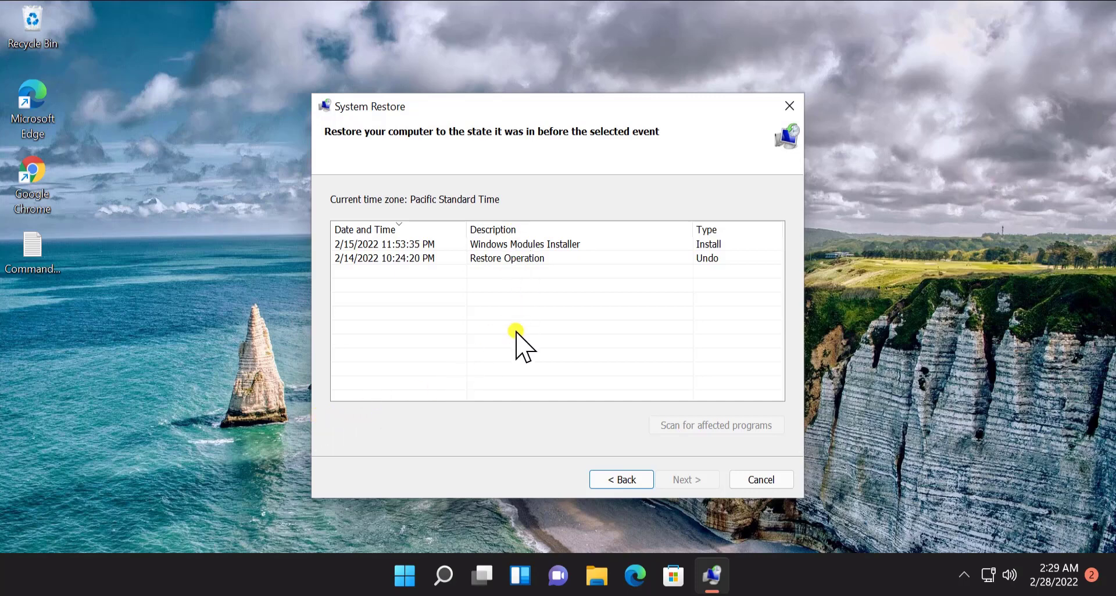
click(362, 247)
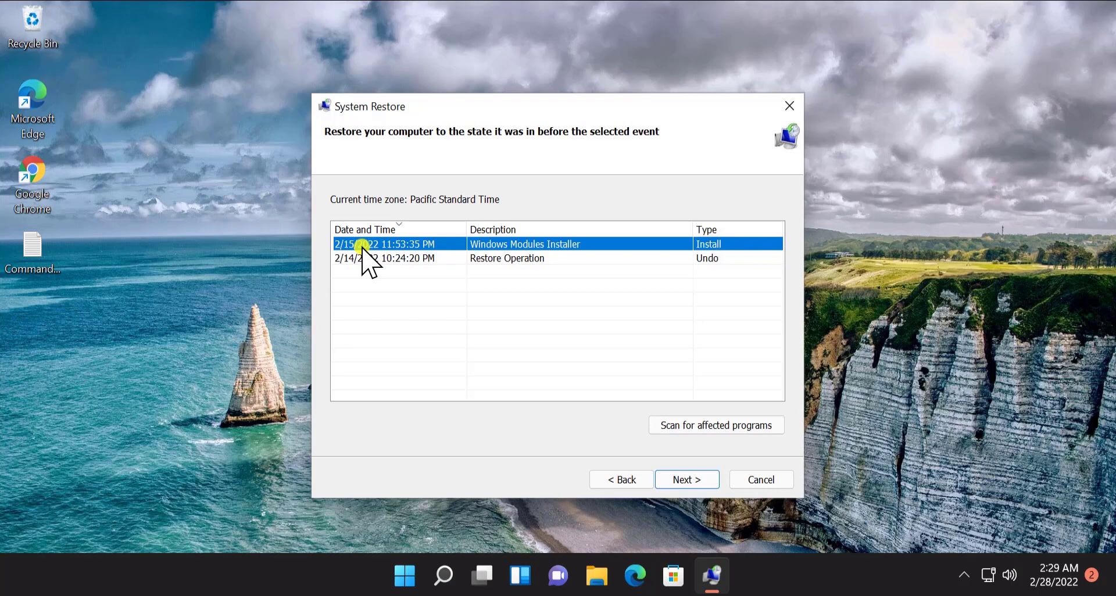
Scan for programs affected by that restore point, then exit System Restore without restoring
click(709, 427)
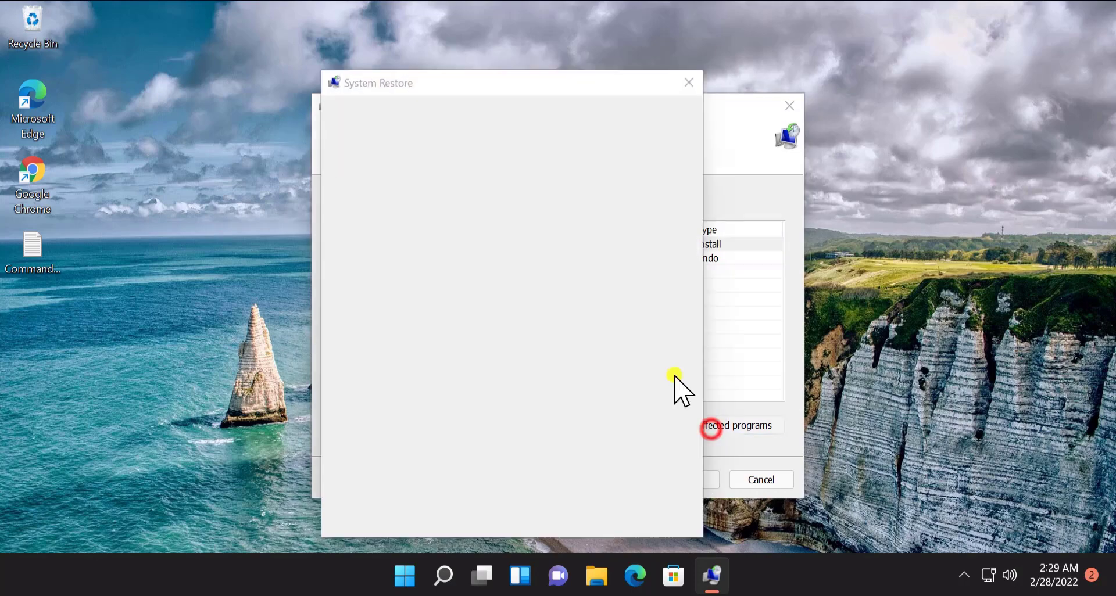
drag(495, 210, 799, 206)
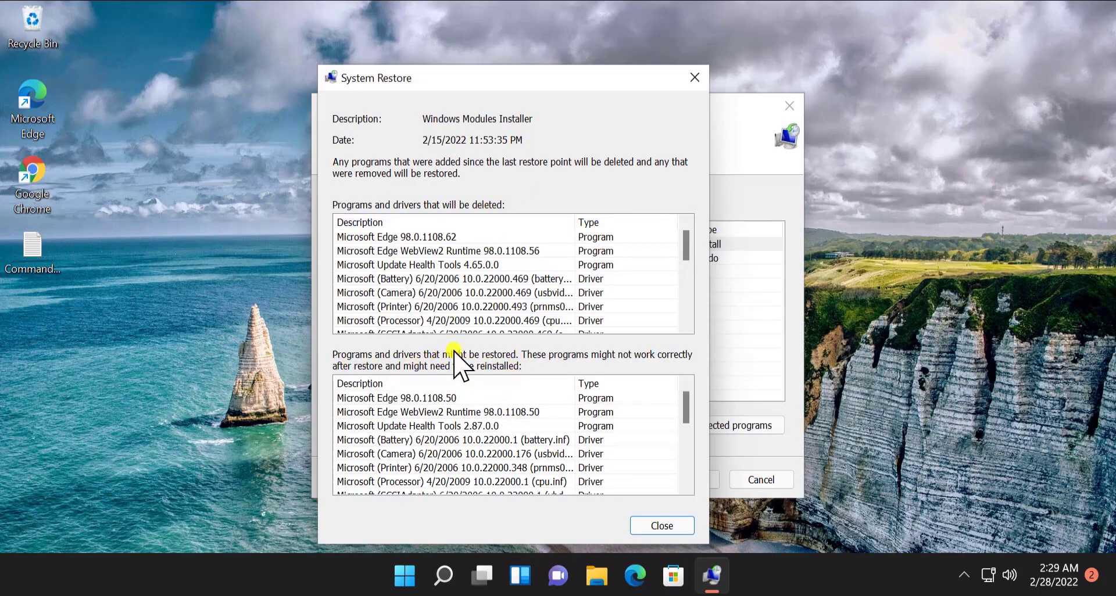
click(682, 525)
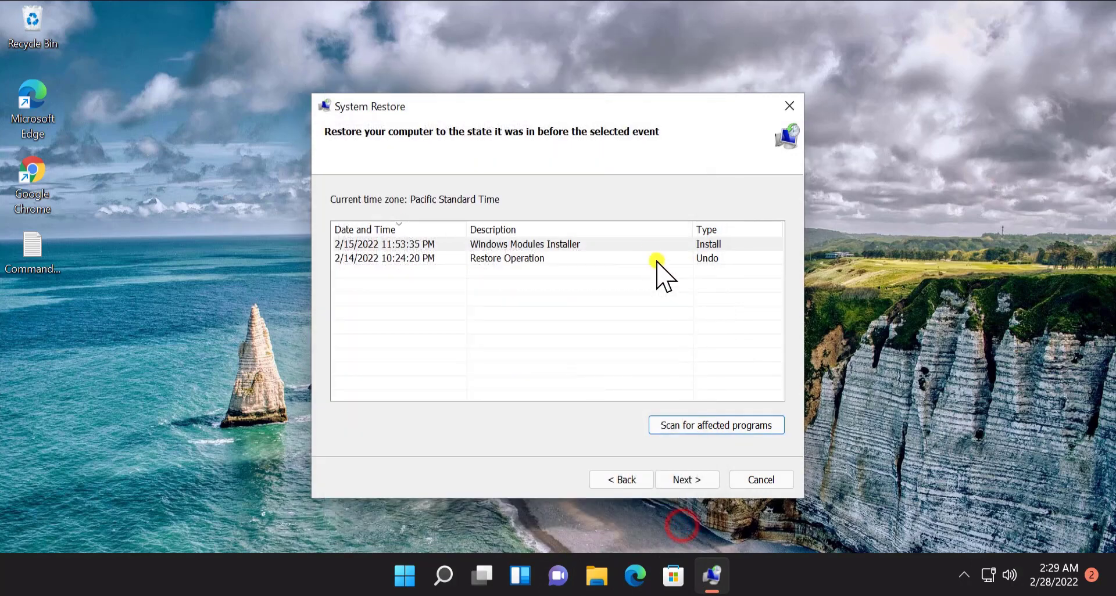
click(641, 246)
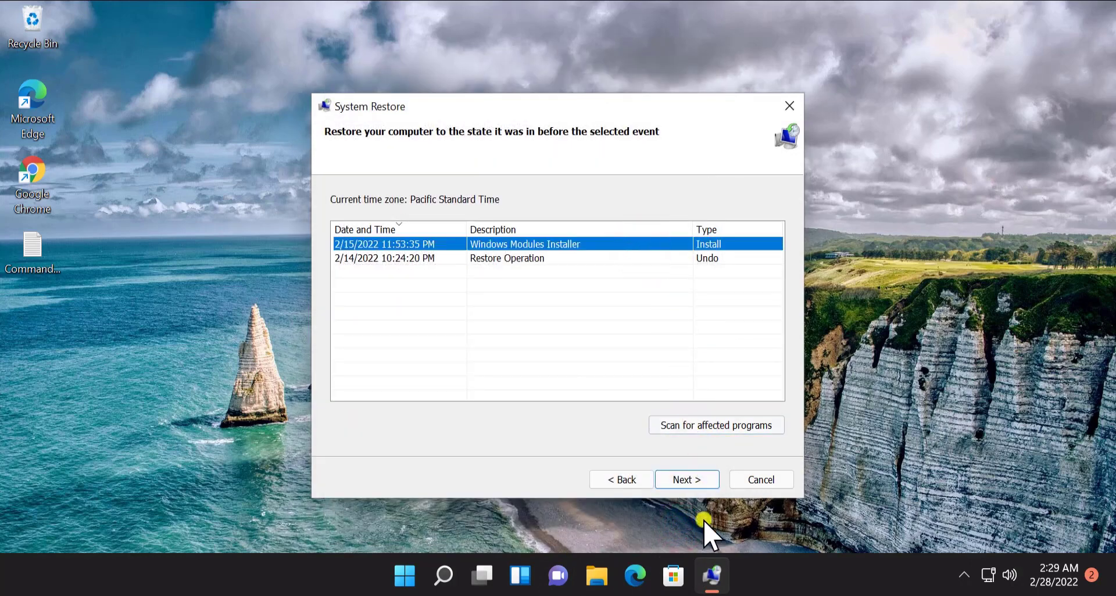
click(790, 105)
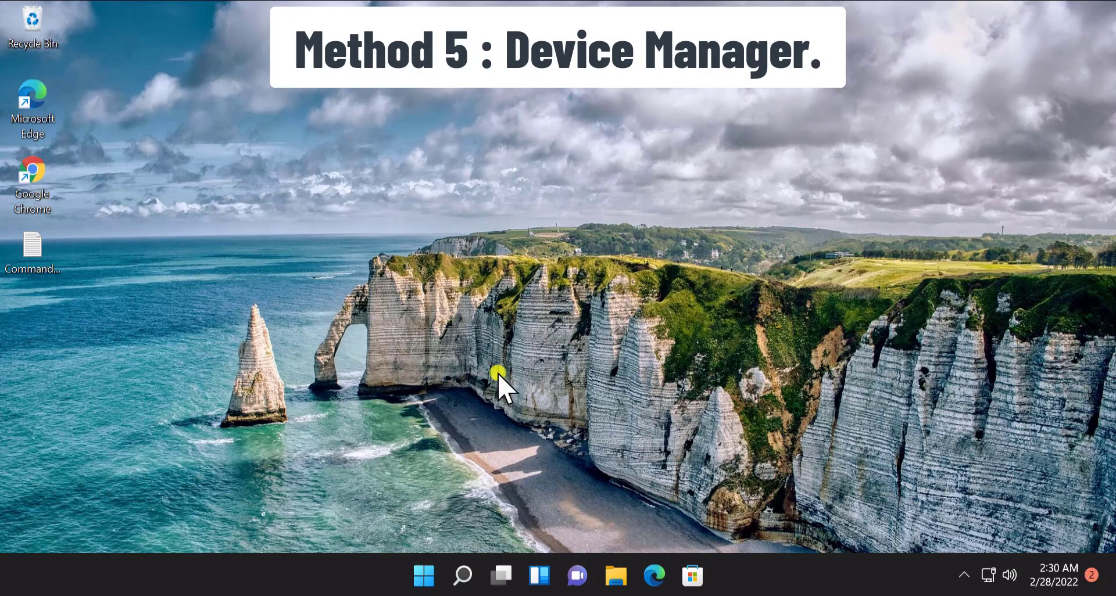
In Device Manager, start Update driver for High Definition Audio Device under Sound, video and game controllers
right_click(425, 580)
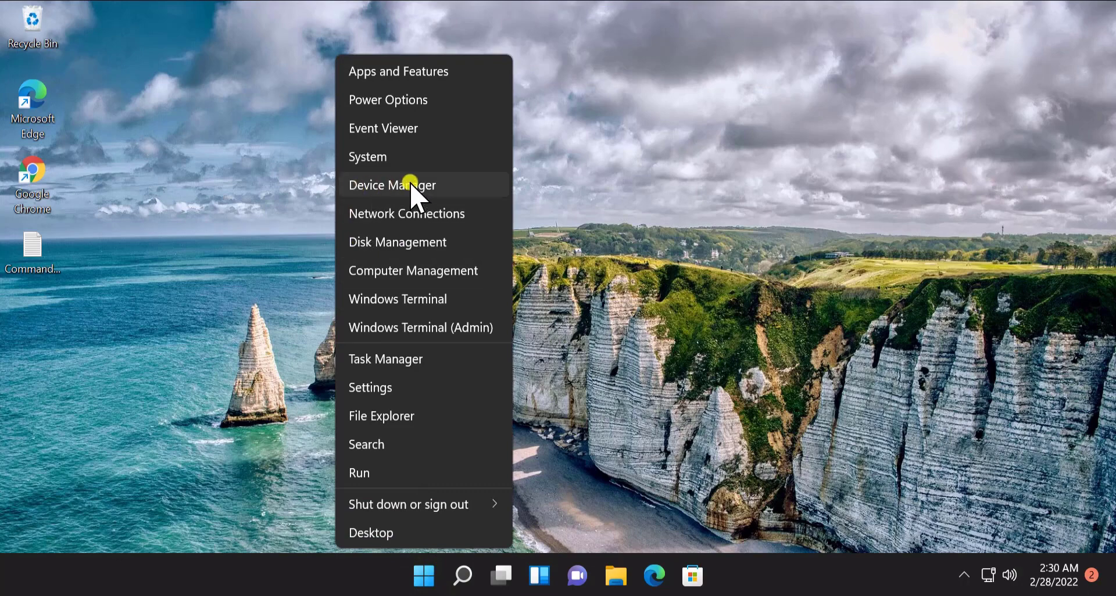
click(464, 185)
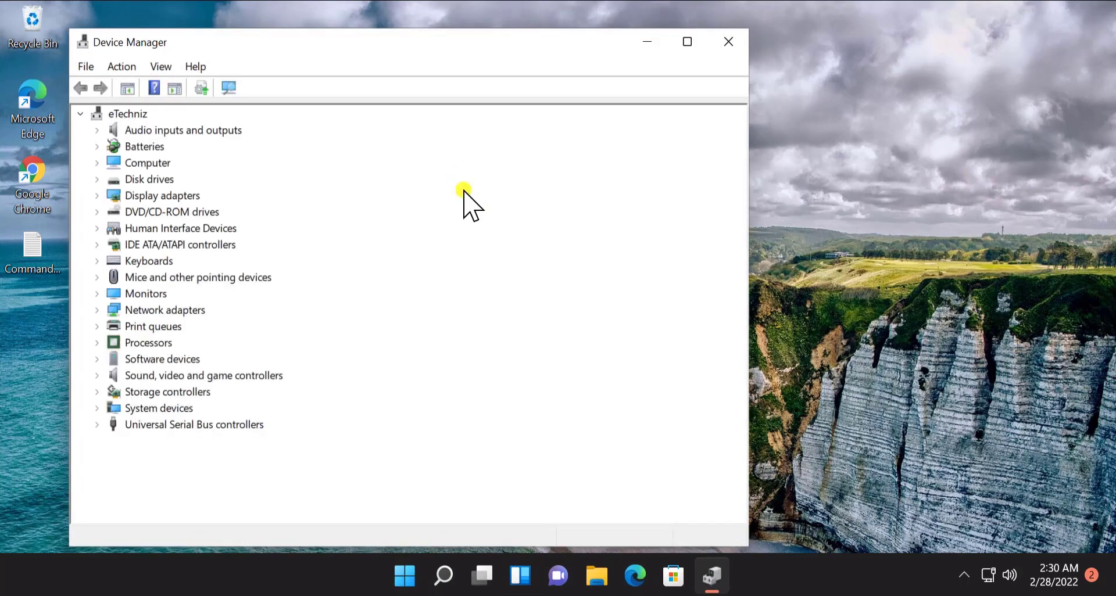
click(161, 377)
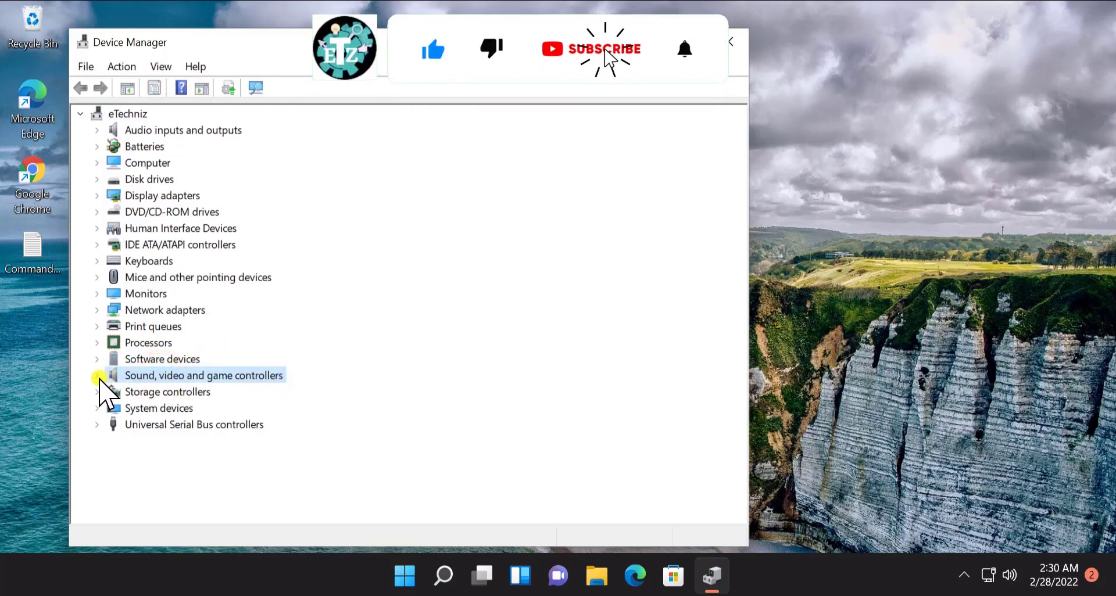
click(97, 376)
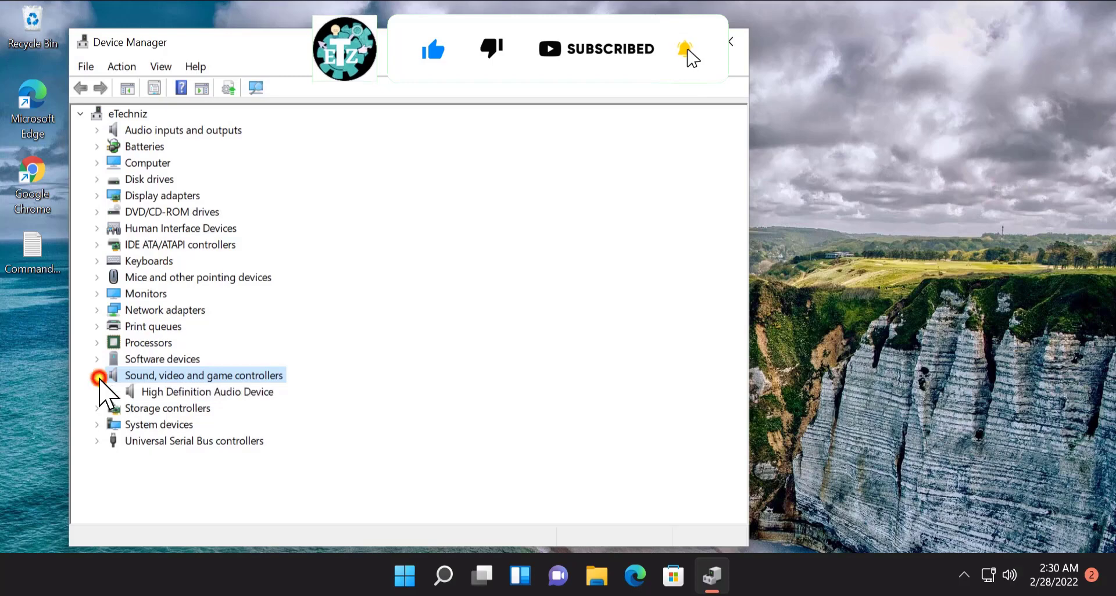
click(181, 392)
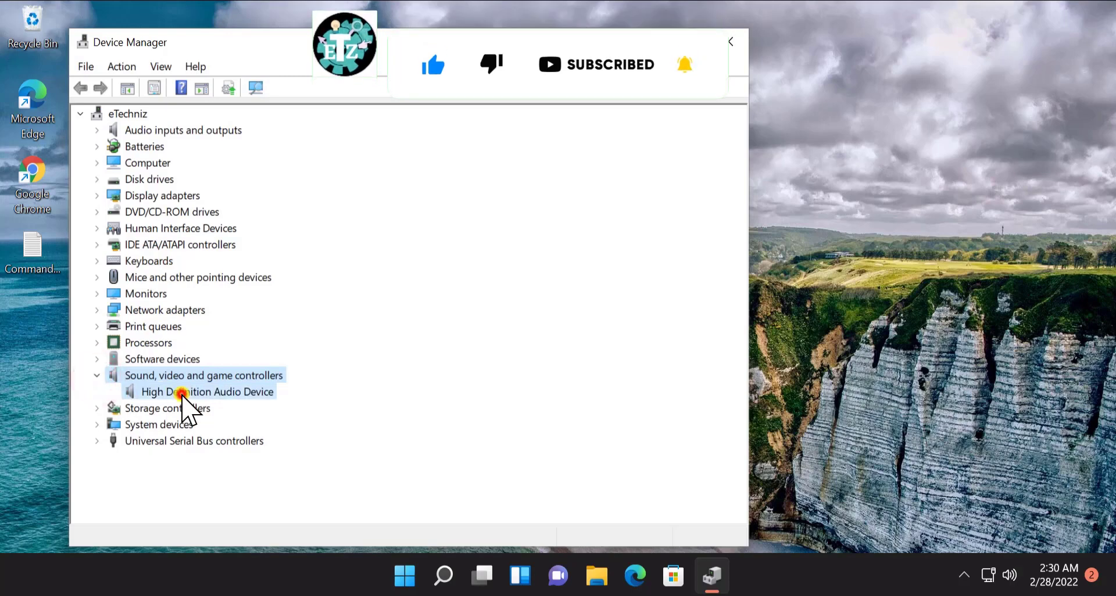
right_click(268, 395)
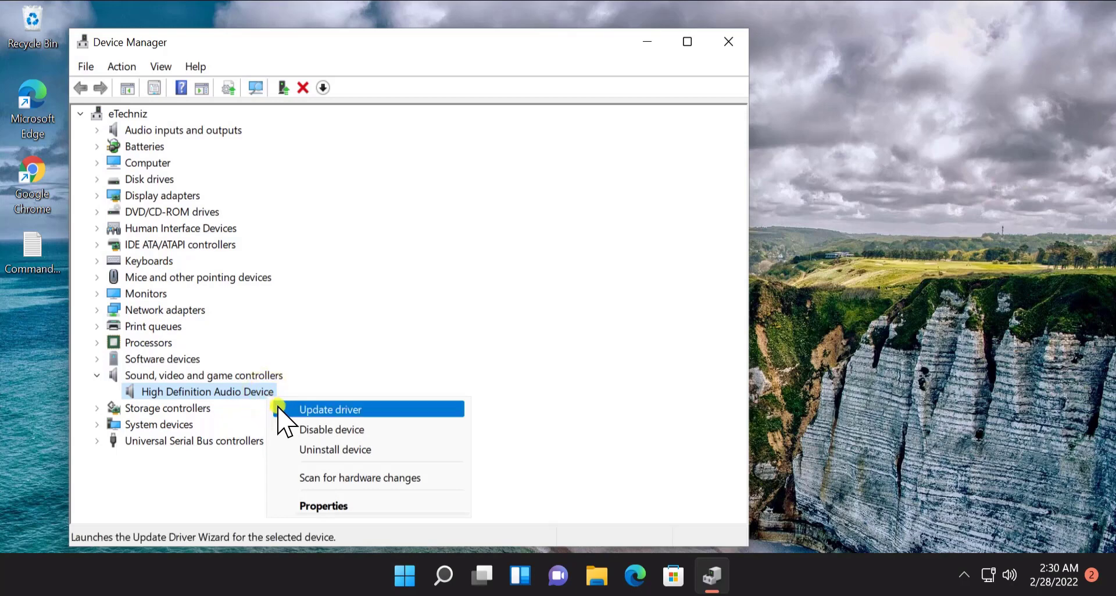
click(394, 410)
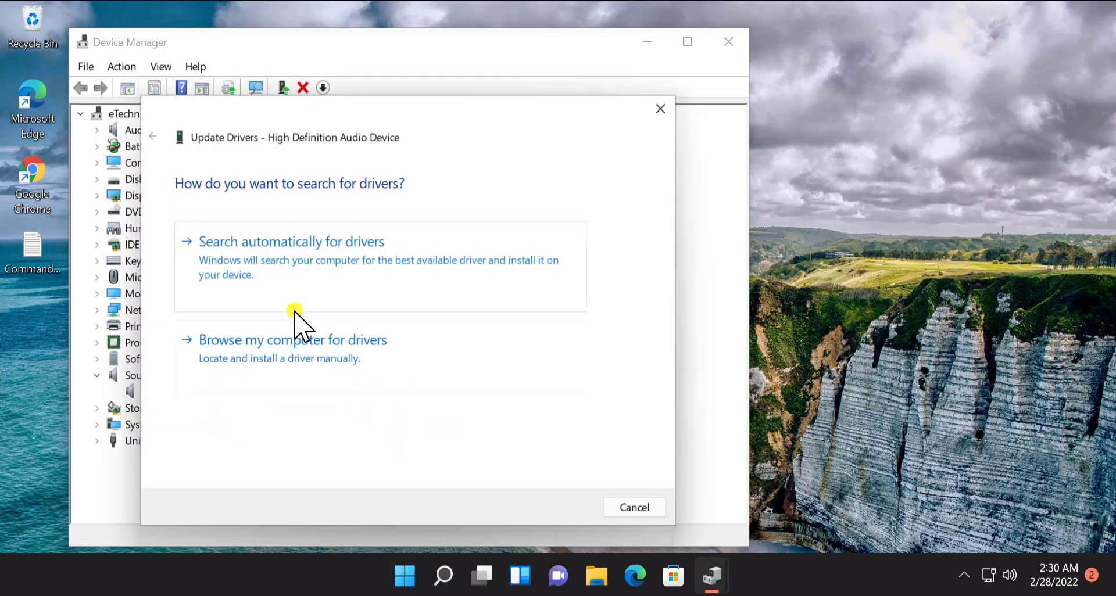
Check automatic and local driver options, find only High Definition Audio Device compatible, and close the wizard
click(427, 250)
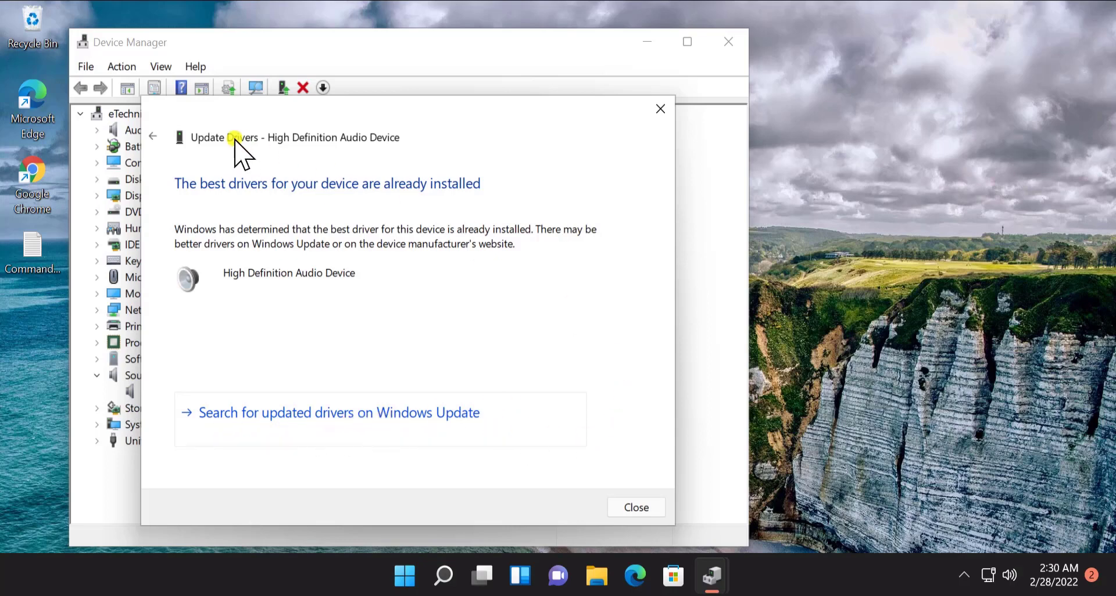
click(155, 139)
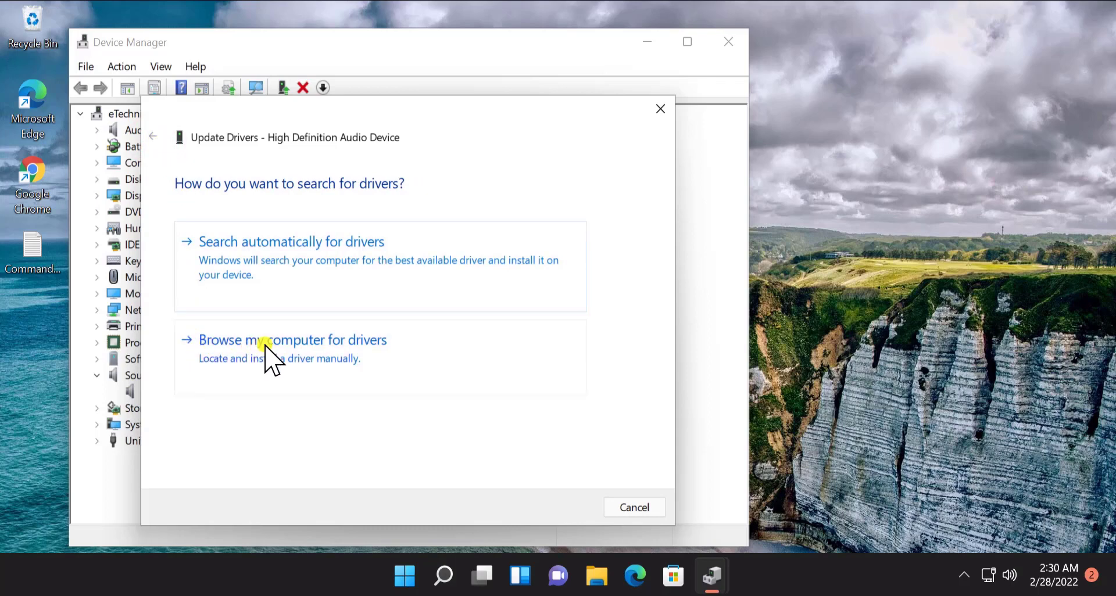
click(378, 346)
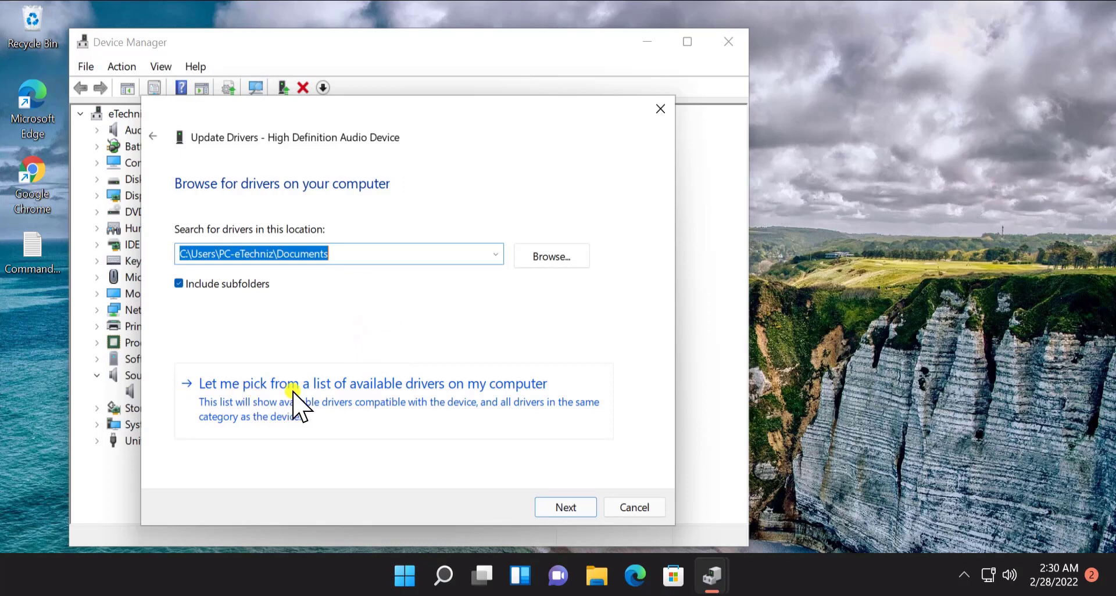
click(383, 406)
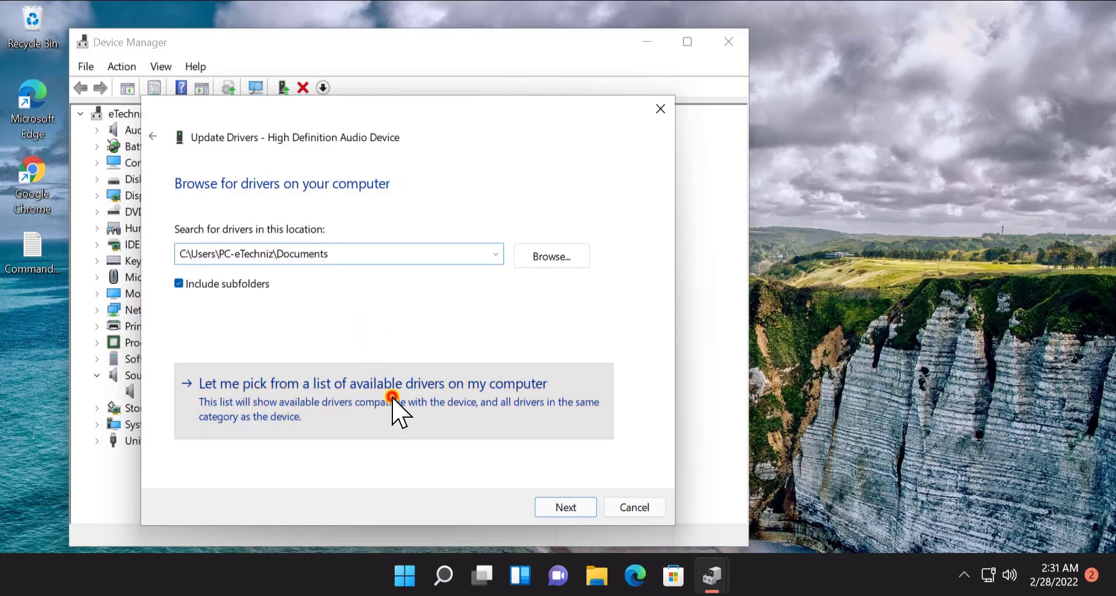
click(223, 342)
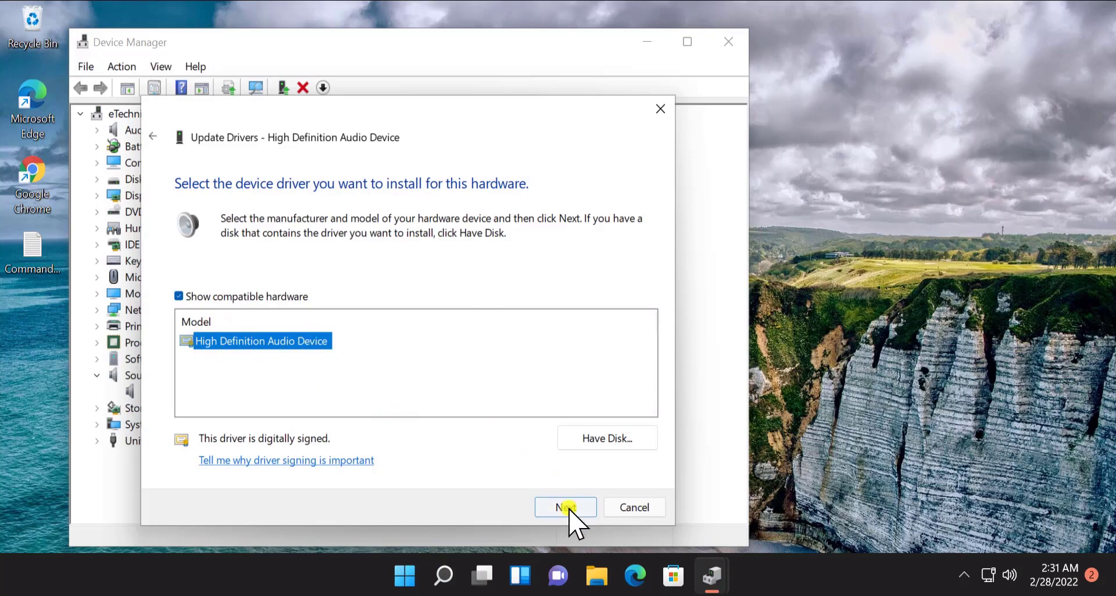
click(659, 111)
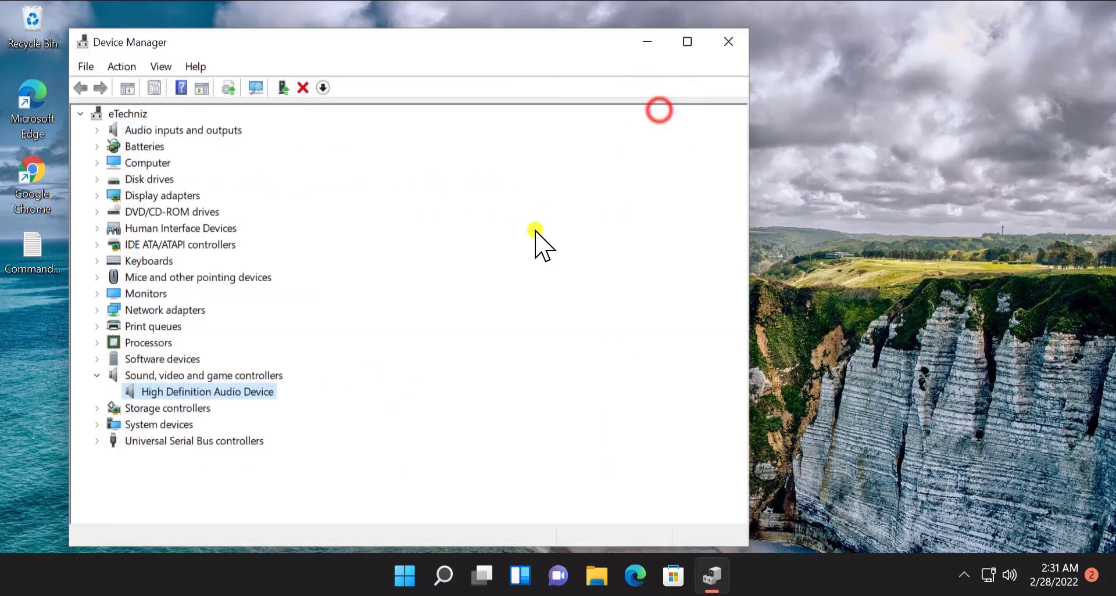
View the audio device's Driver tab (Microsoft, 10.0.22000.1, 6/5/2021), cancel, and close Device Manager
right_click(264, 395)
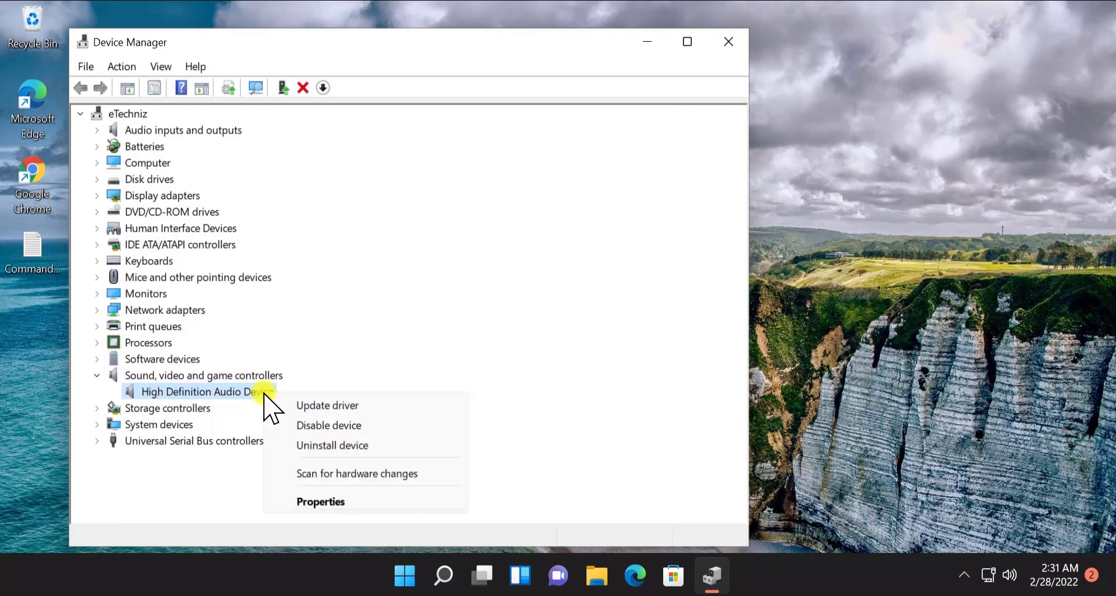
click(347, 501)
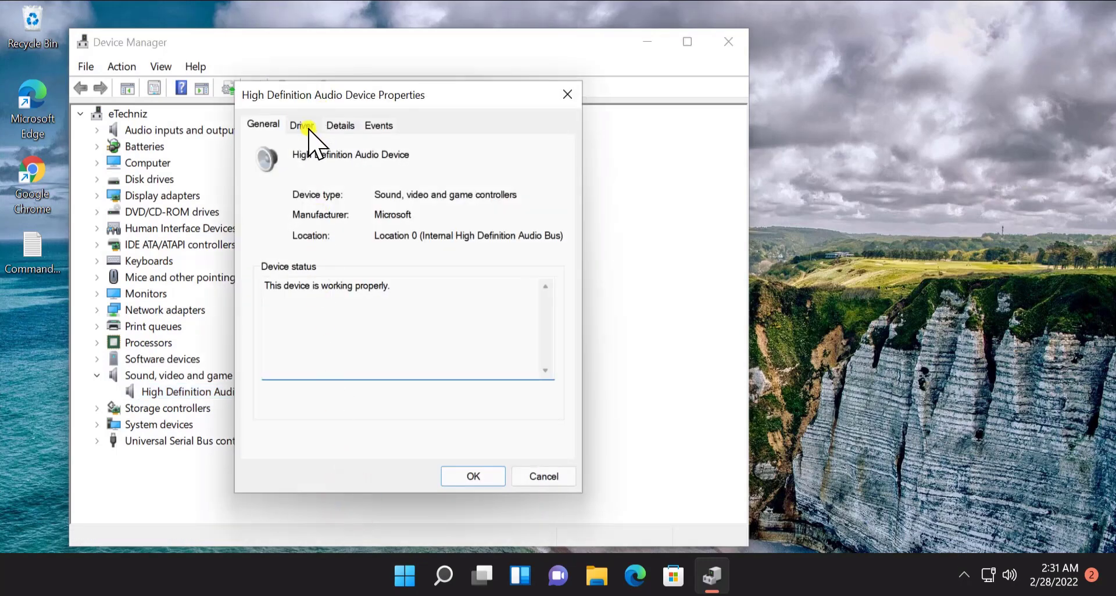
click(308, 127)
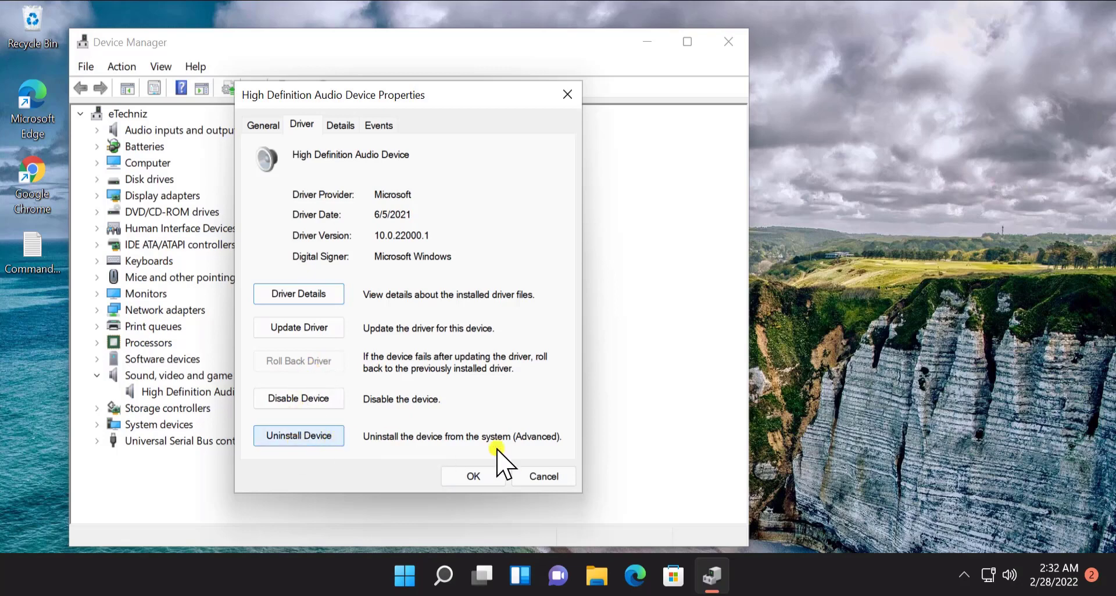
click(544, 477)
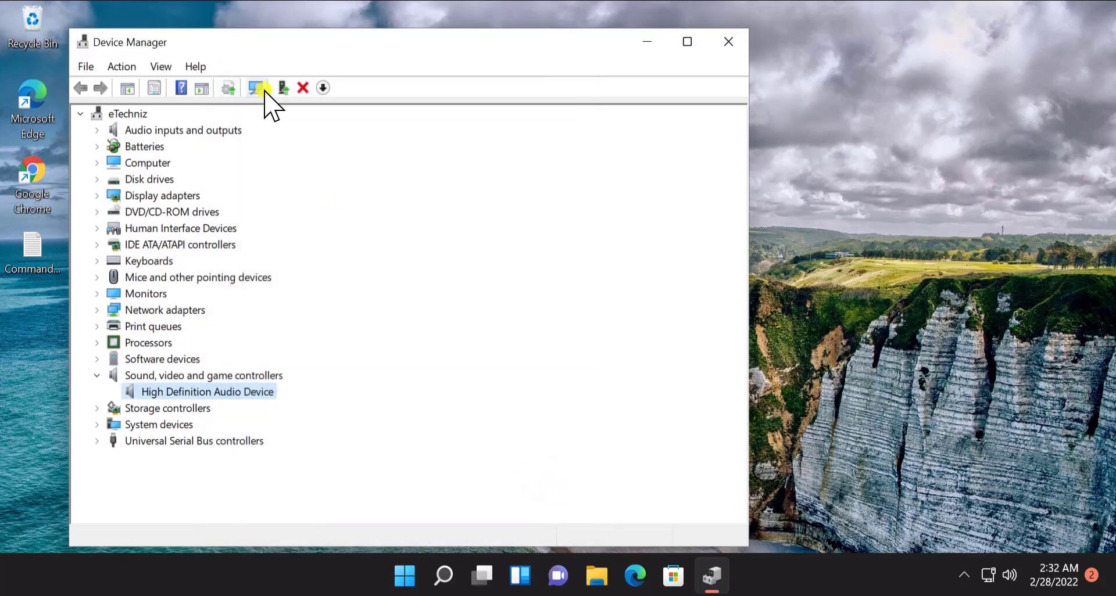
click(727, 41)
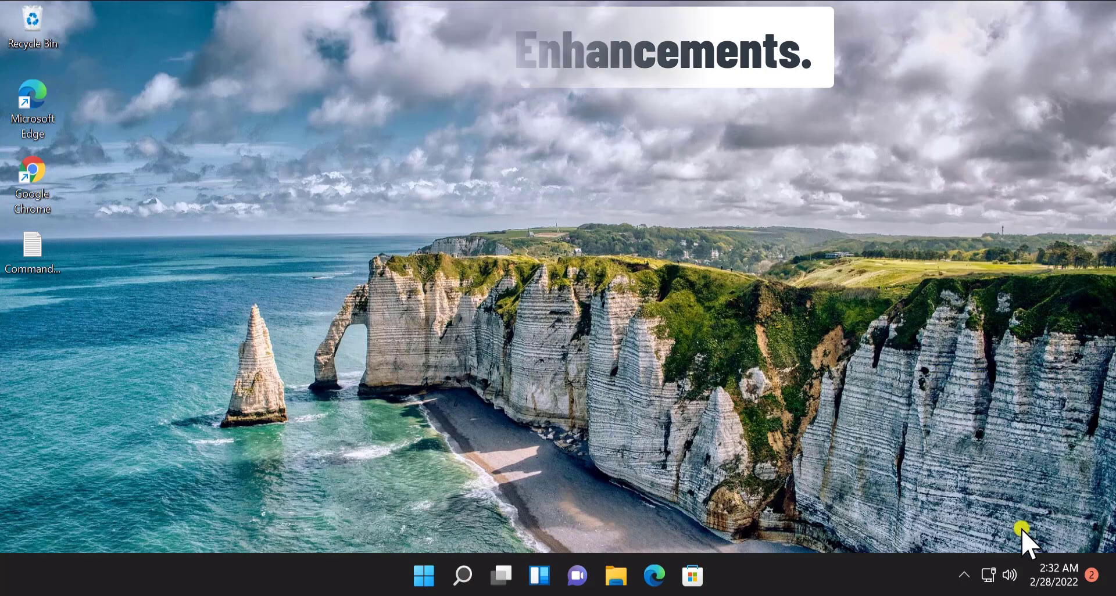
Open Sound settings from the taskbar speaker icon's shortcut menu
right_click(1012, 577)
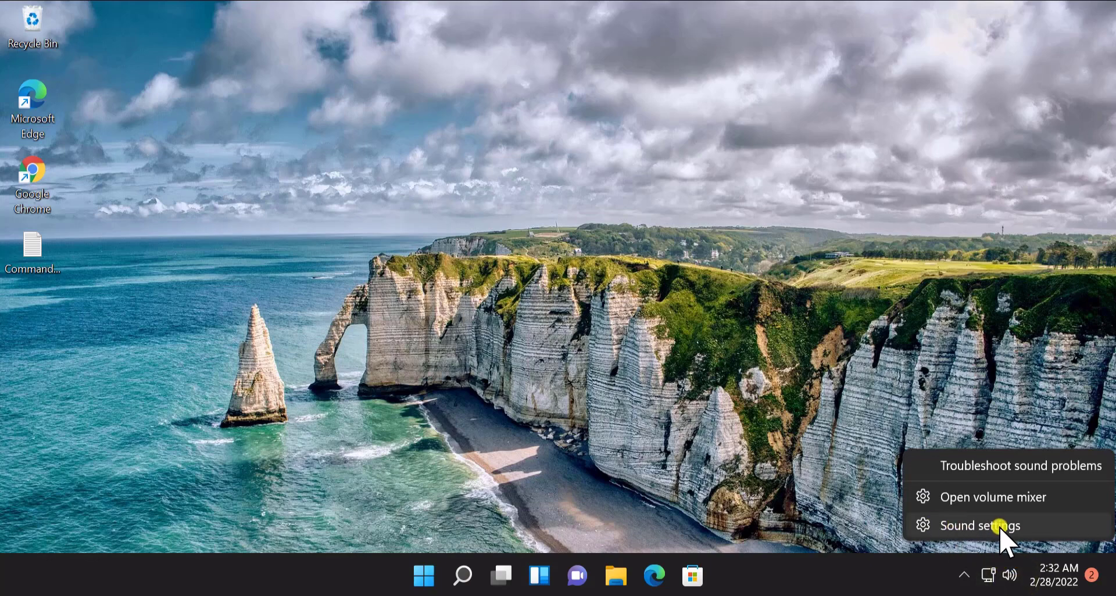
click(1024, 526)
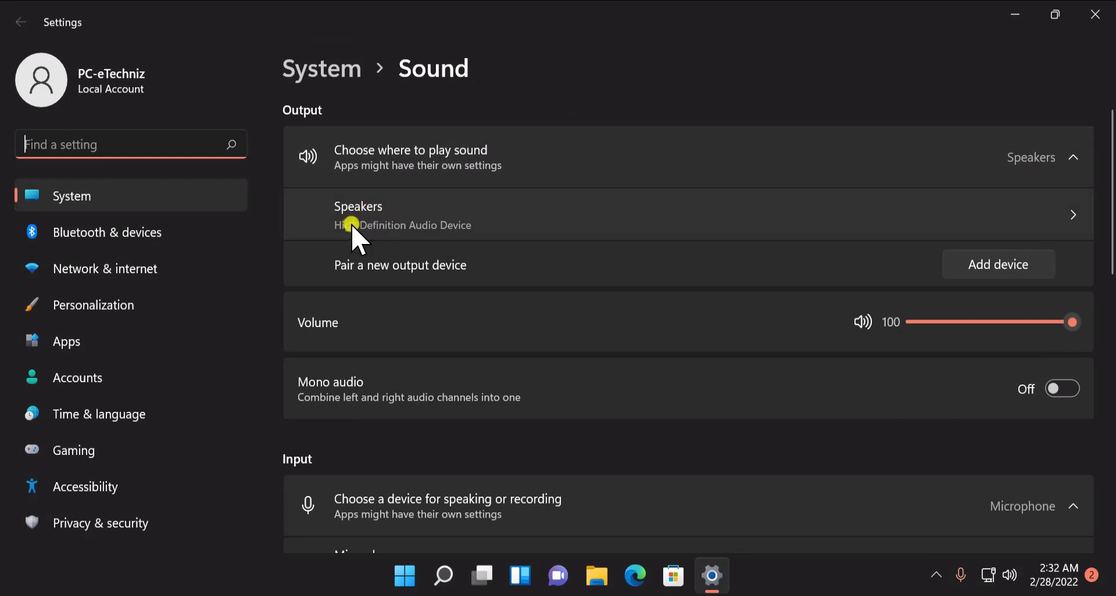
Open the Speakers device page and its Advanced enhancement properties, showing all enhancements disabled
click(1073, 219)
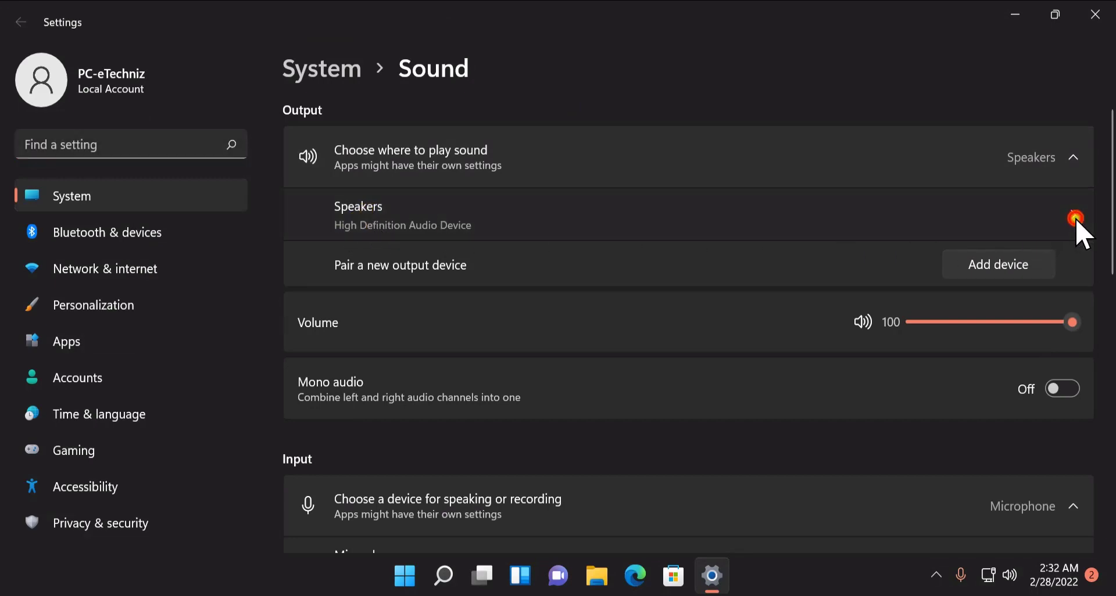
scroll(772, 284, down, 3)
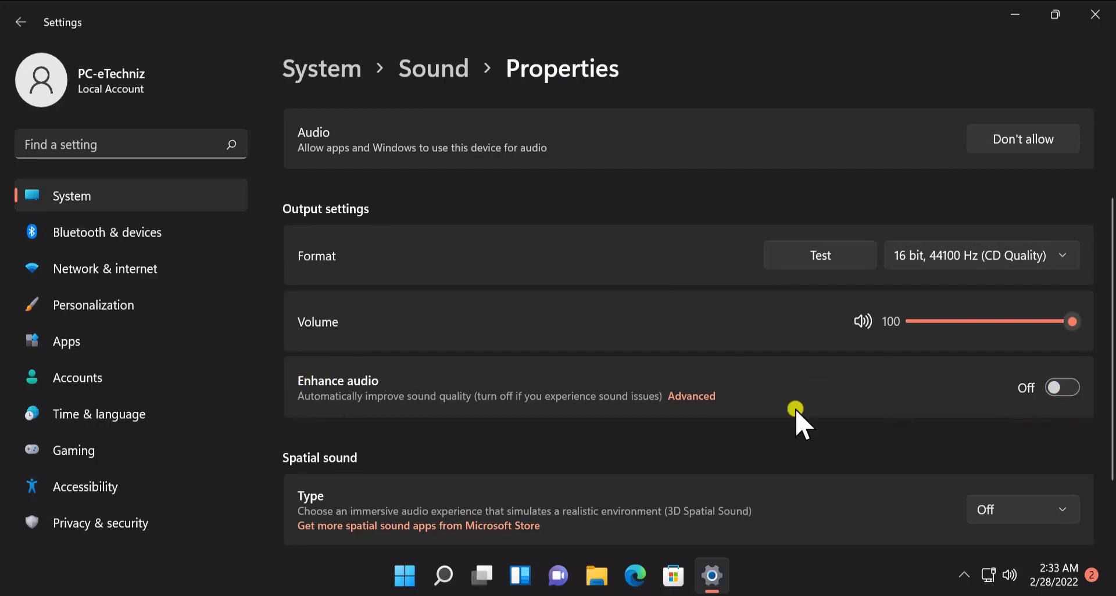
click(705, 393)
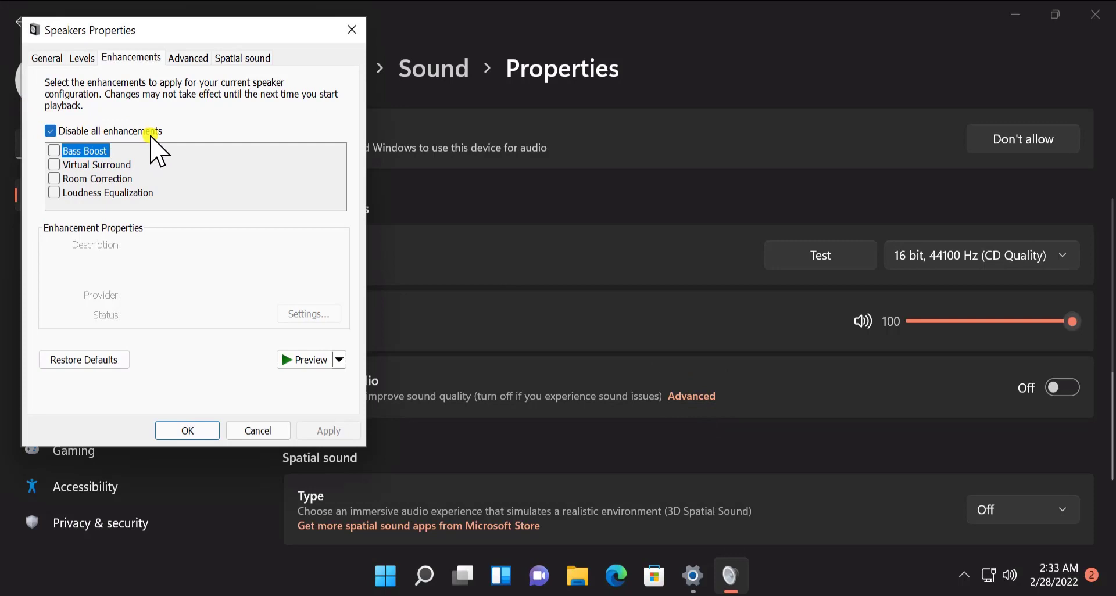
Keep the speakers' default format at 16 bit, 44100 Hz (CD Quality) on the Advanced tab
click(339, 429)
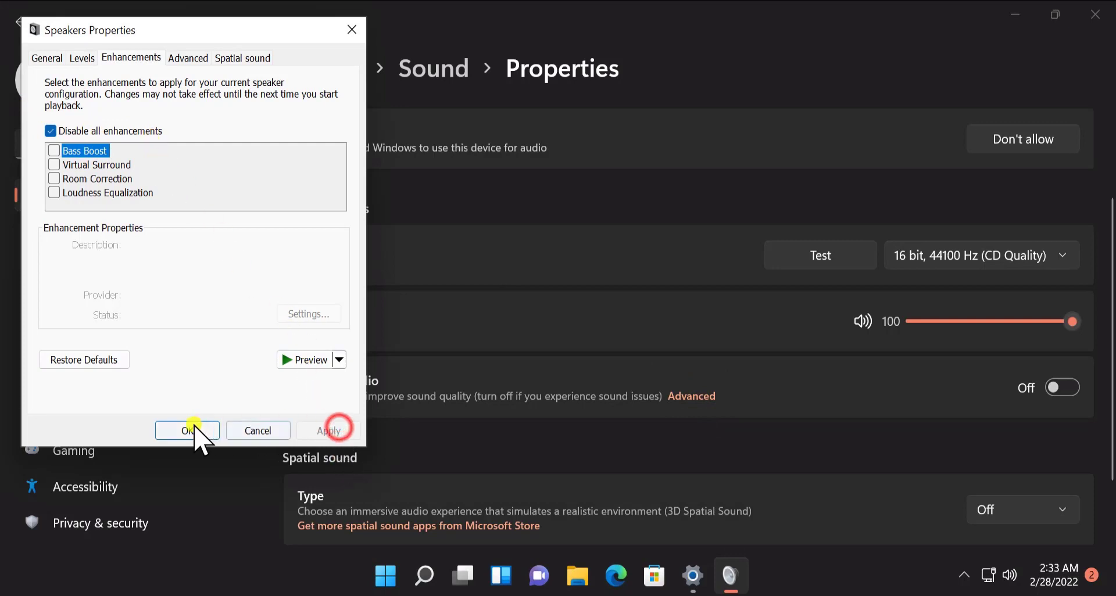
click(199, 58)
click(238, 145)
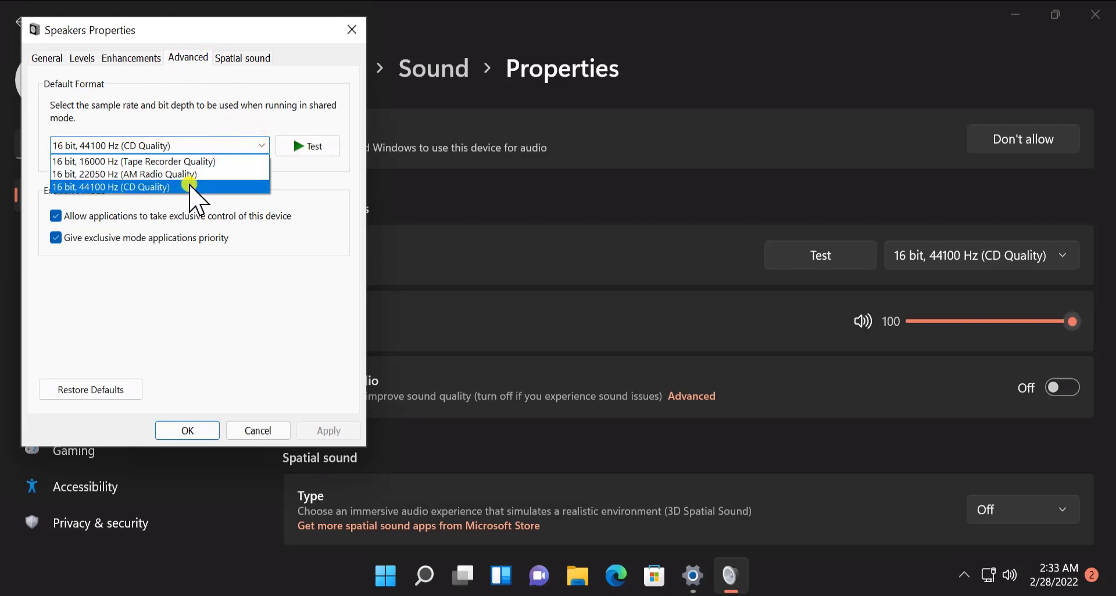
click(189, 186)
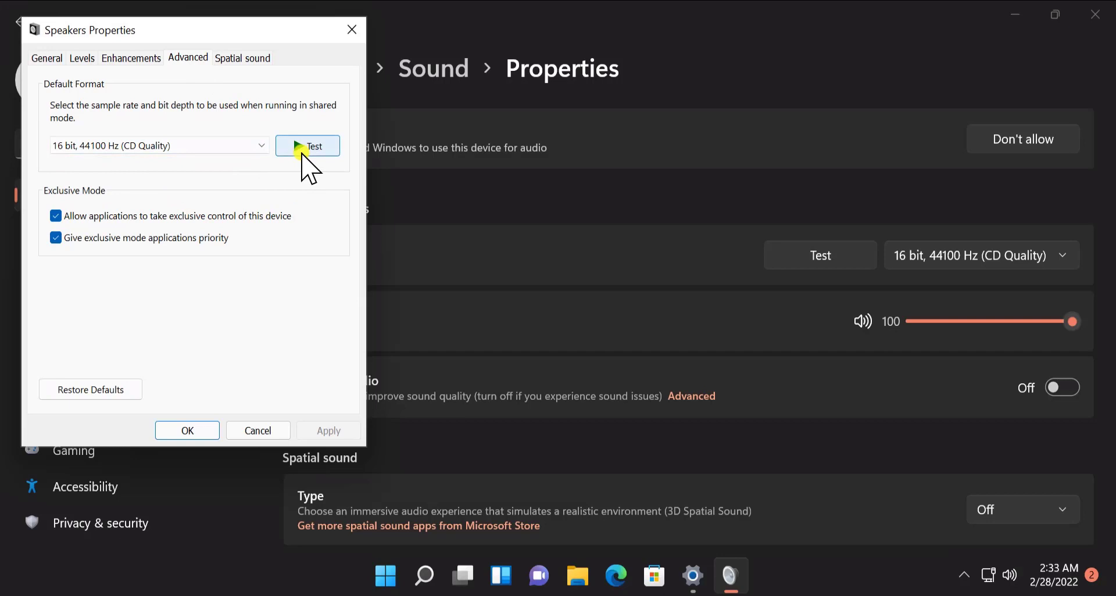
Play a test sound, confirm Speakers Properties with OK, and close the Settings window
click(315, 146)
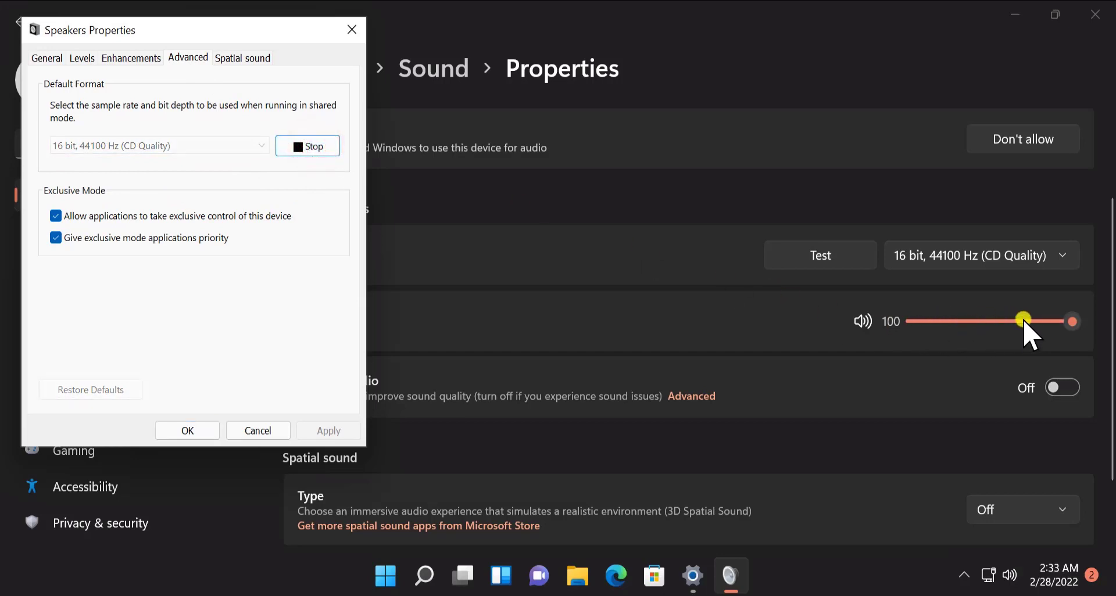
click(304, 146)
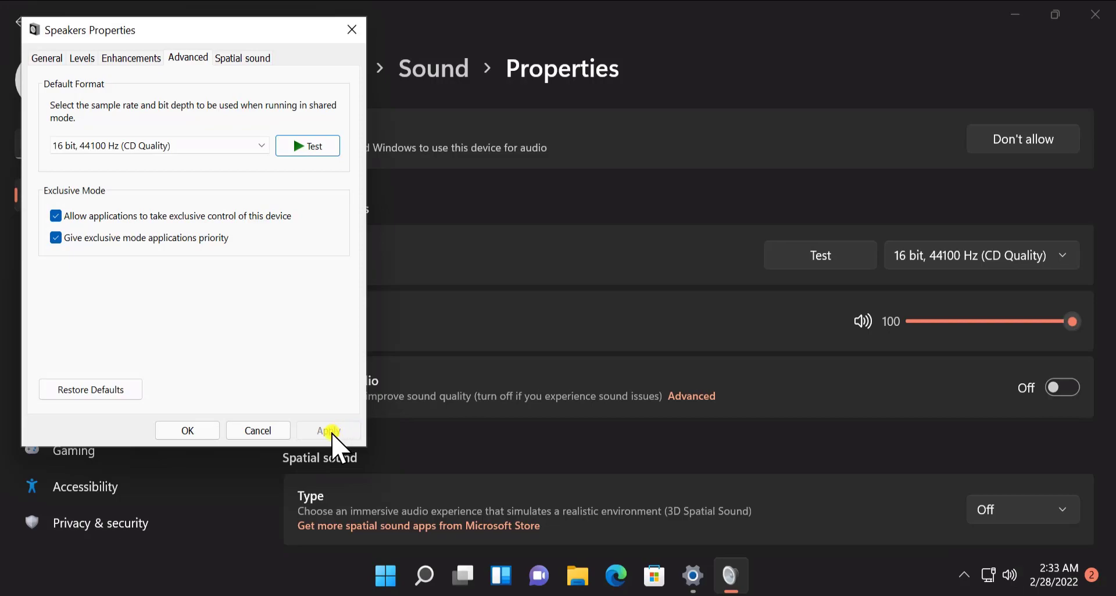
click(187, 431)
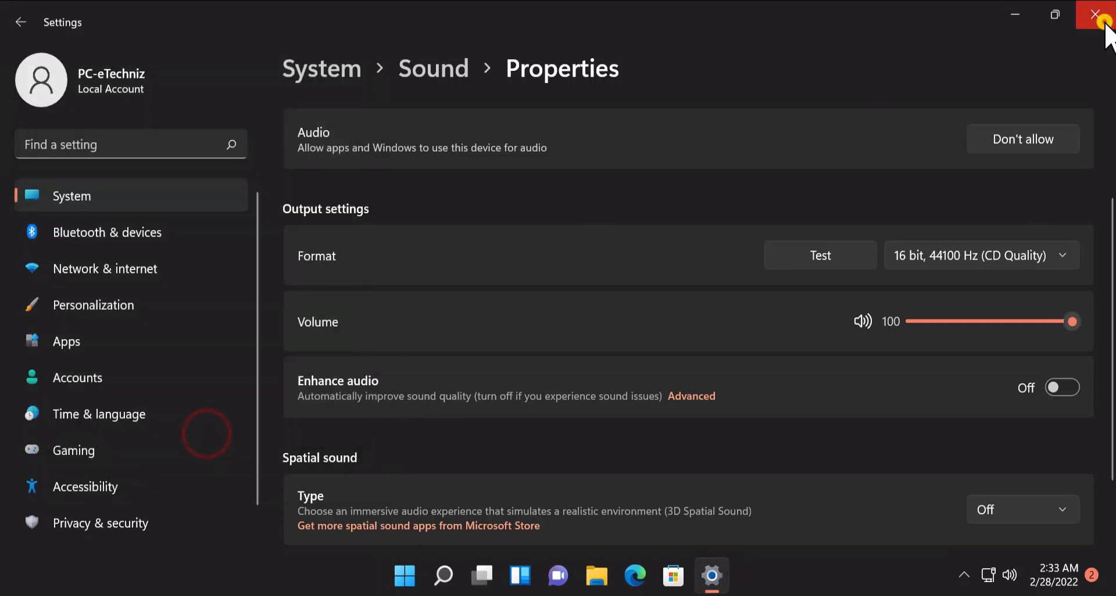
click(1095, 14)
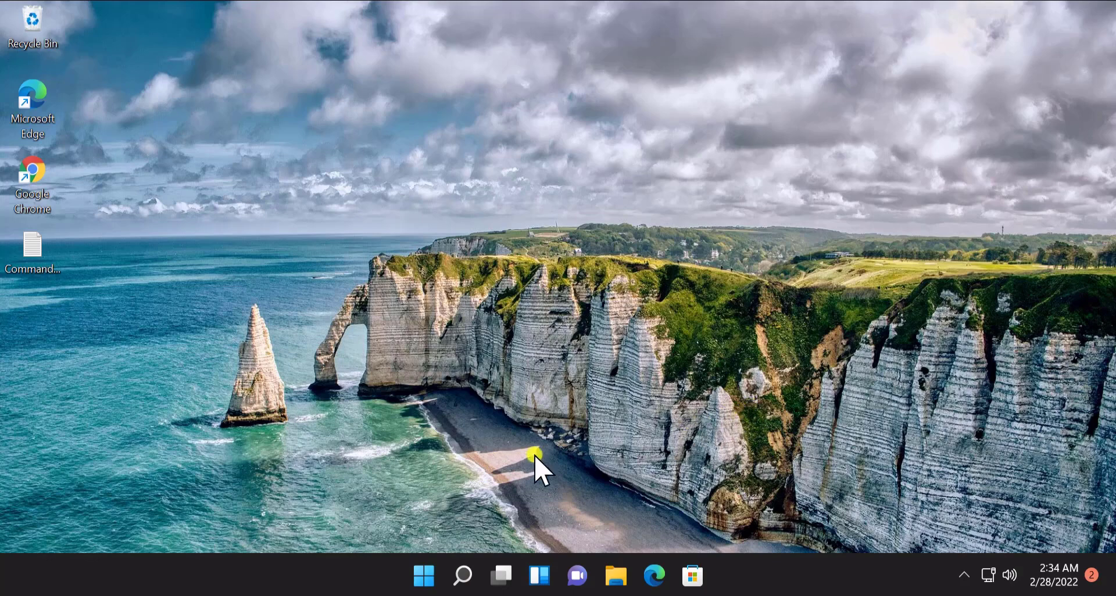
Search the Start menu for 'serv' and launch the Services app
click(424, 575)
click(482, 83)
text(services)
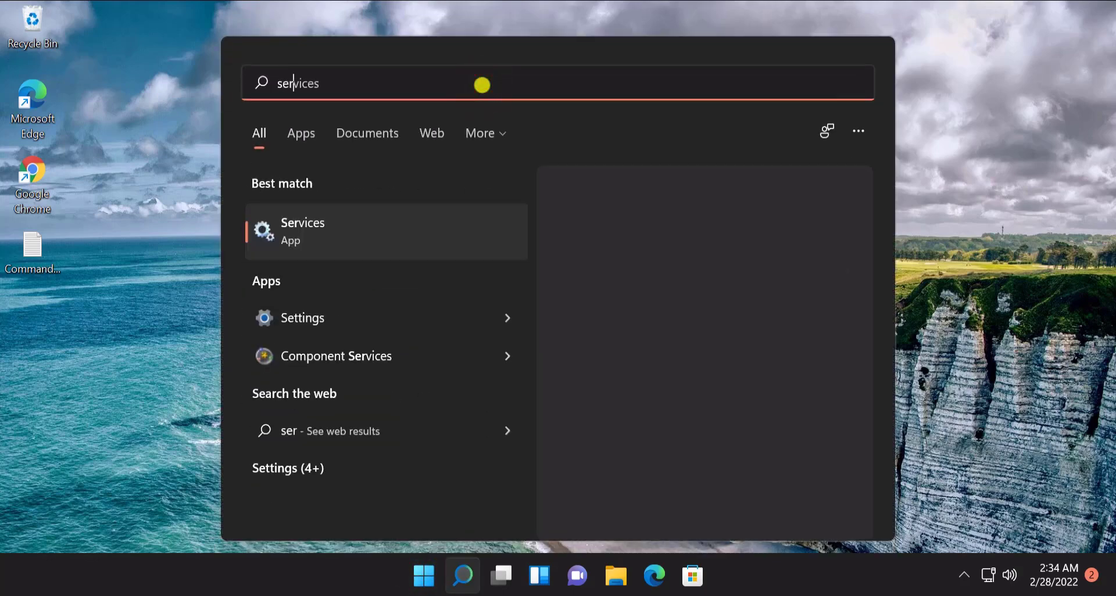
click(664, 364)
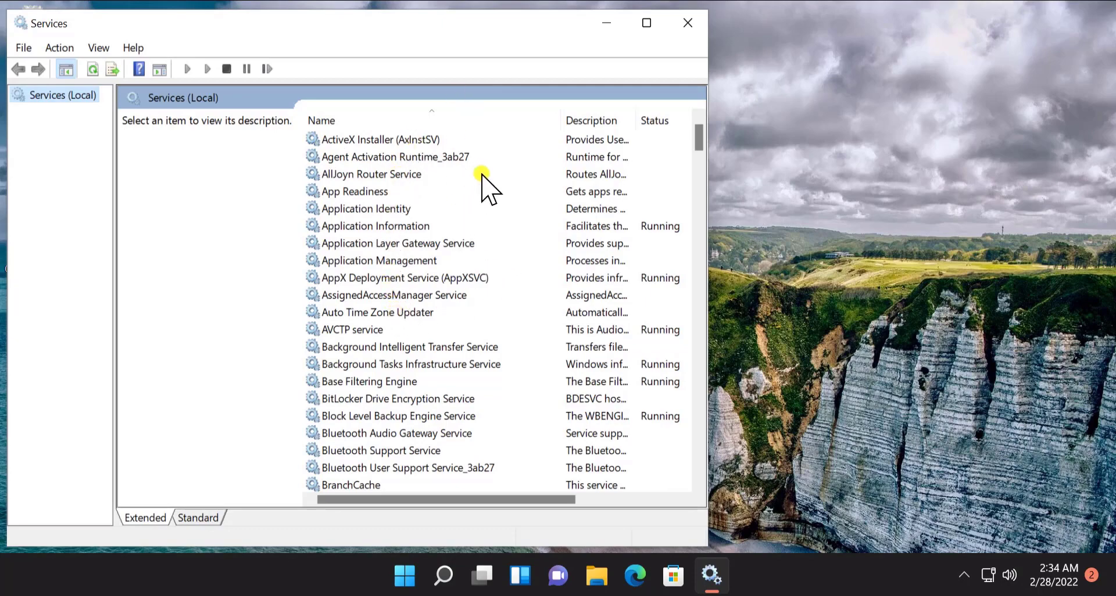
Jump to the W services and select Windows Audio to show its description and Running status
click(388, 314)
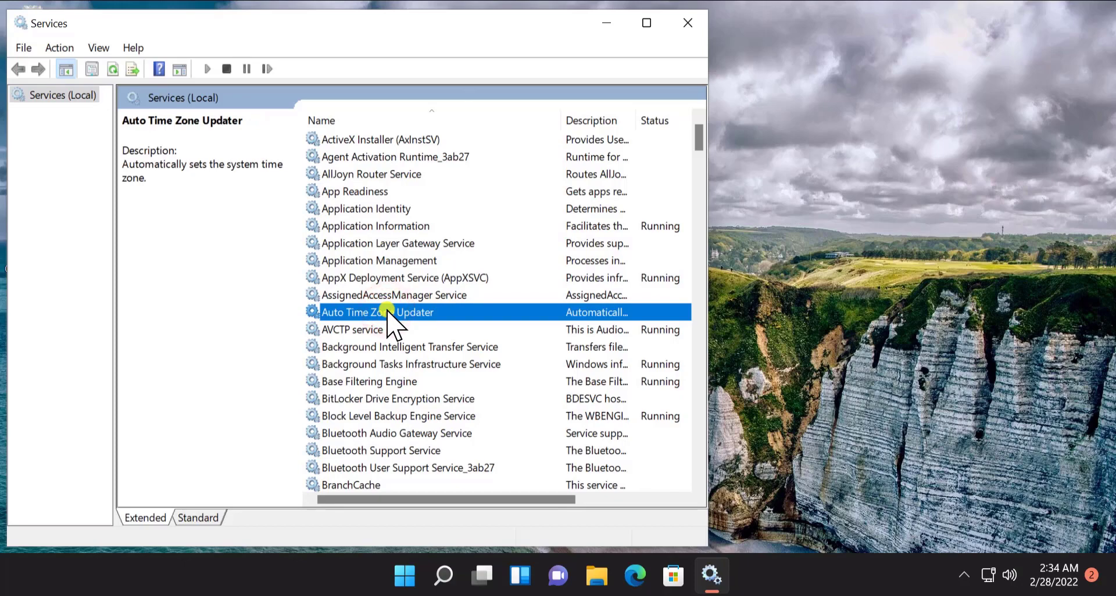
key(w)
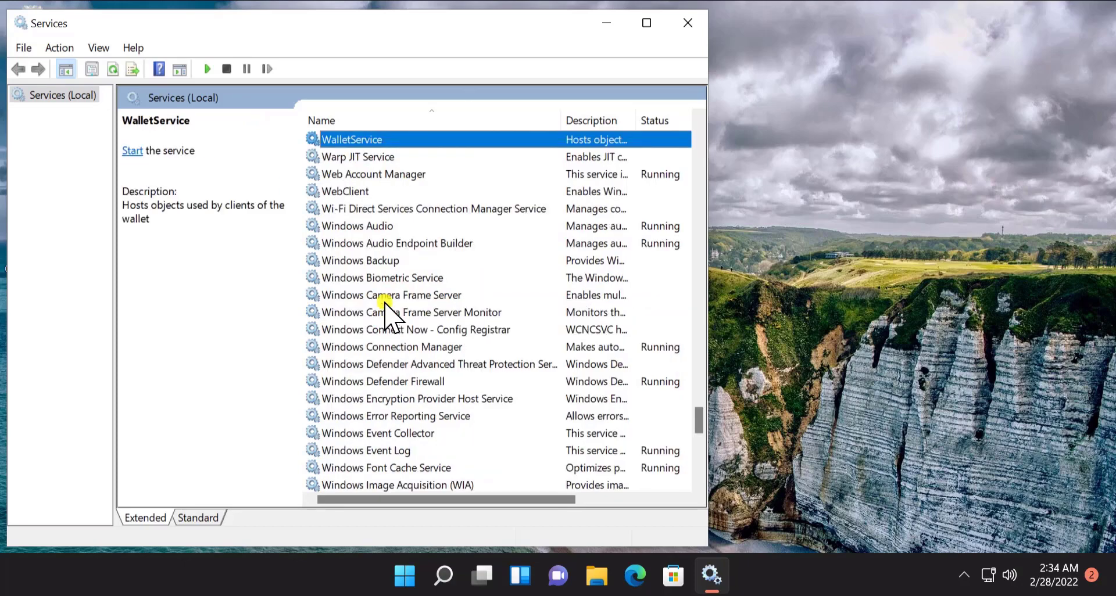
click(342, 226)
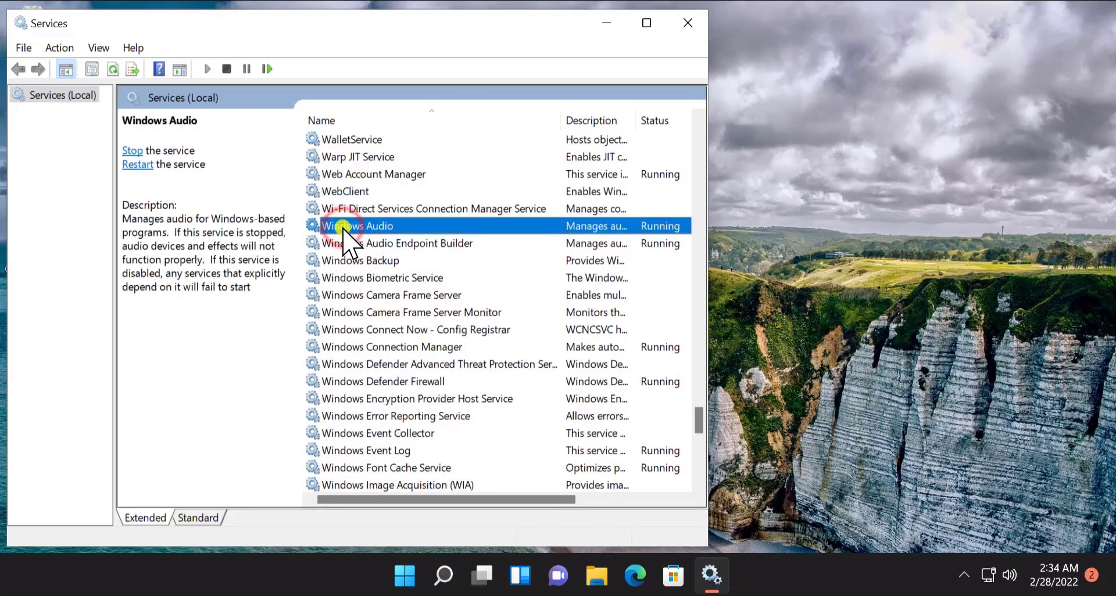
click(656, 224)
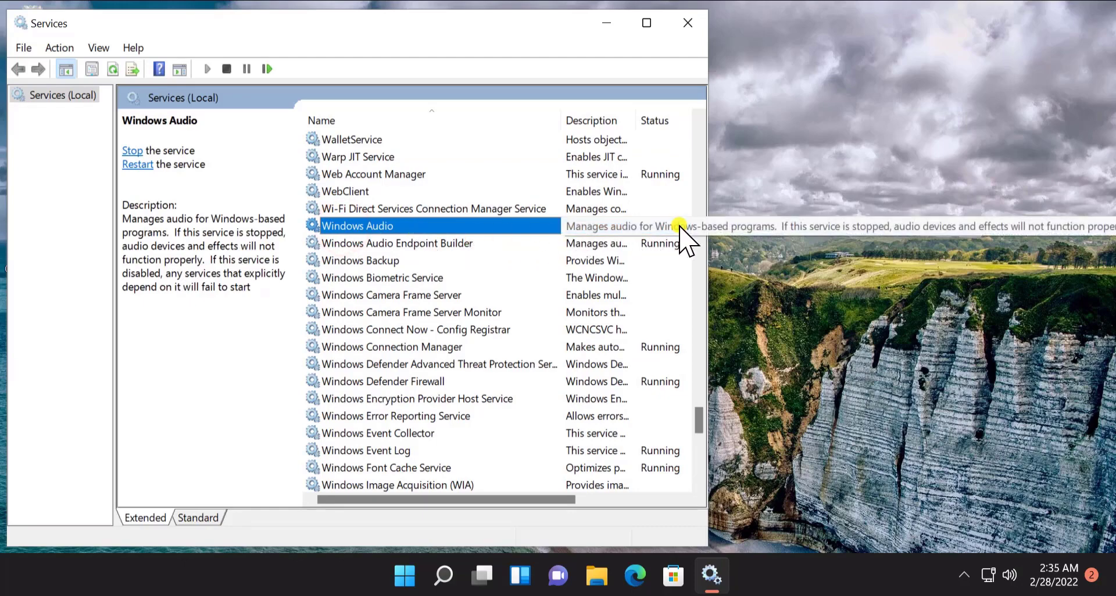
click(351, 225)
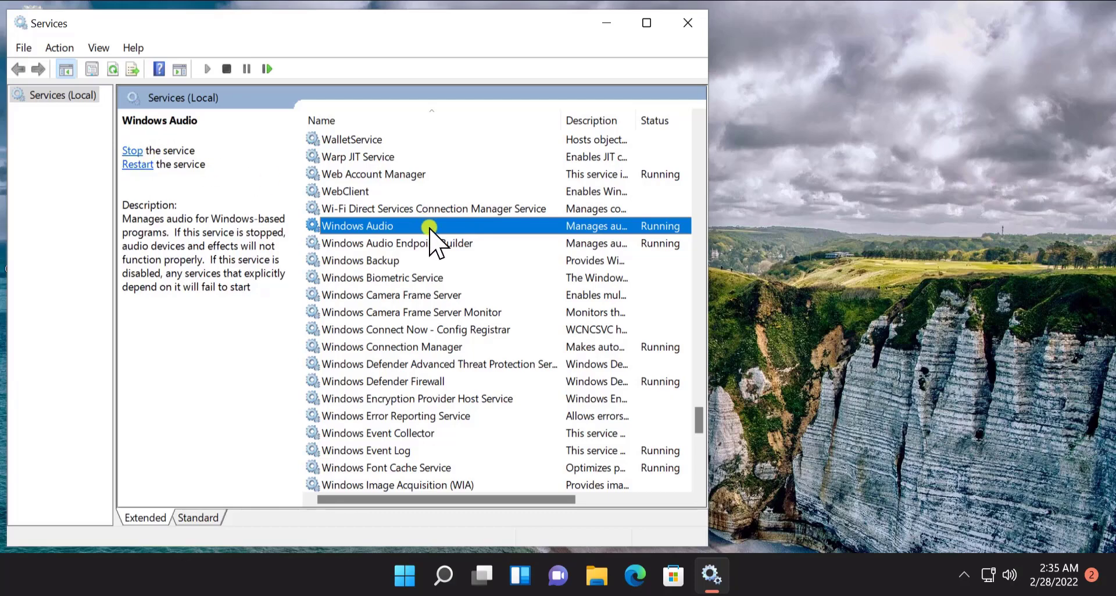
Open Windows Audio's properties, showing Audiosrv with Automatic startup and Running status
right_click(446, 227)
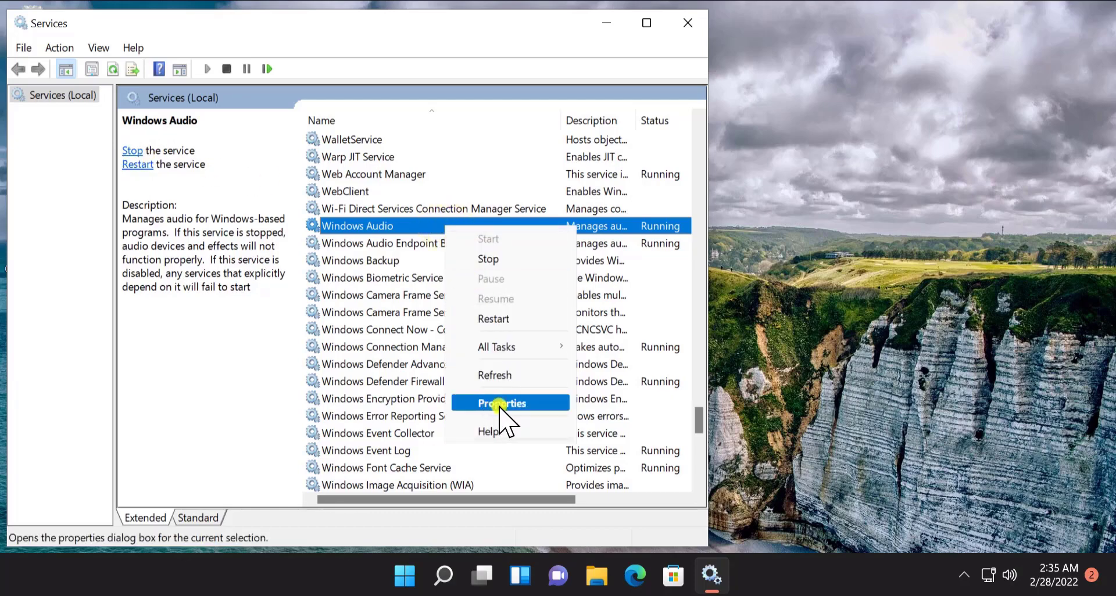
click(551, 402)
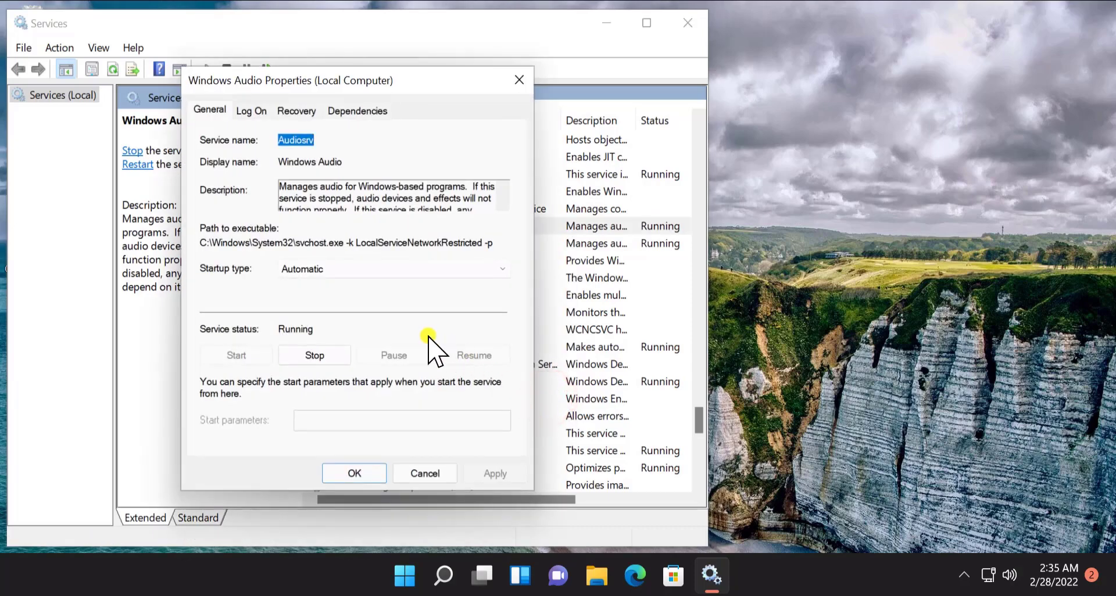